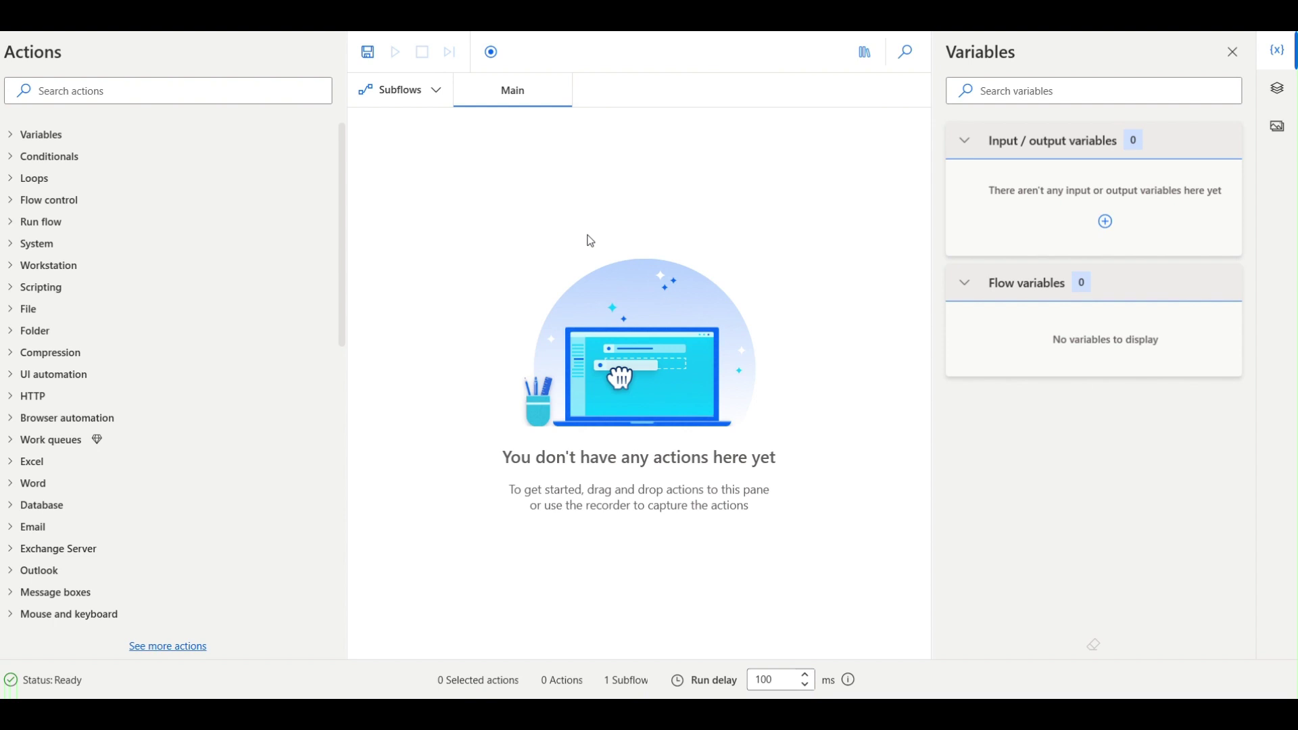
# Filter the actions list by 'environment' to show the Set, Get and Delete Windows environment variable actions.
pyautogui.click(142, 95)
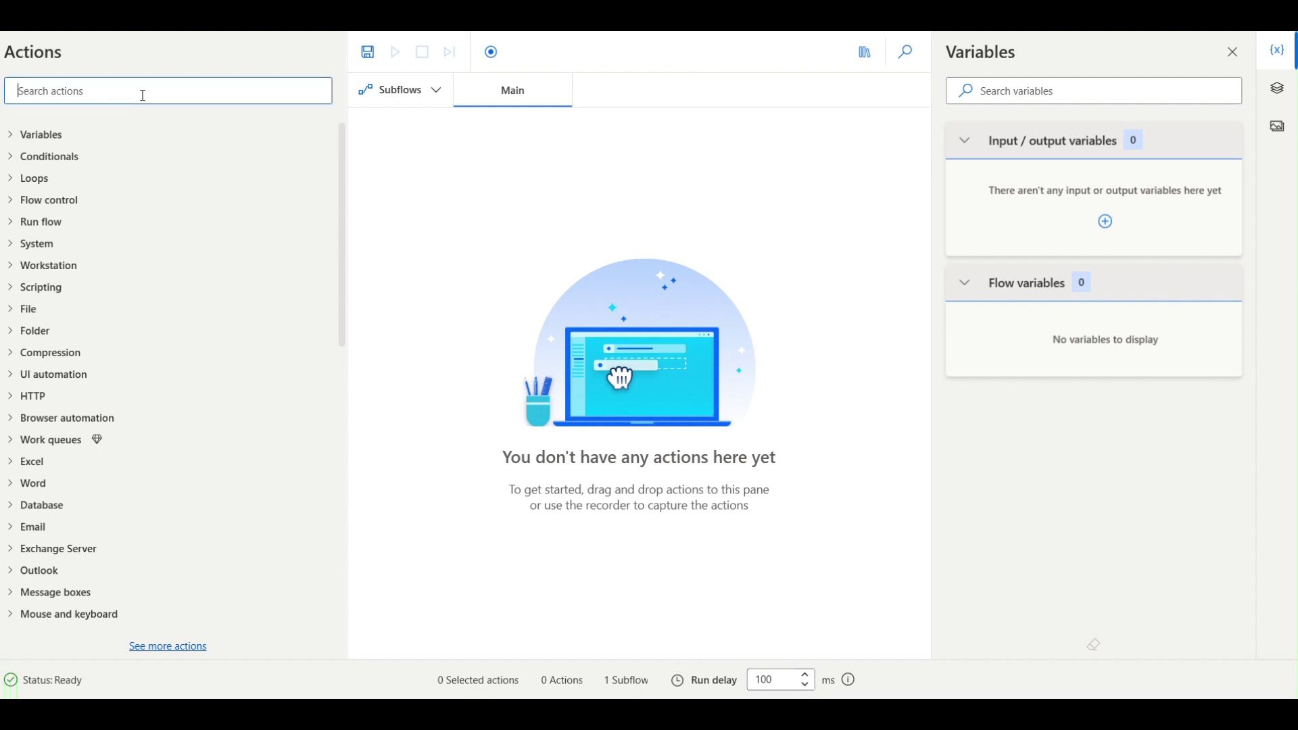
pyautogui.write('environment')
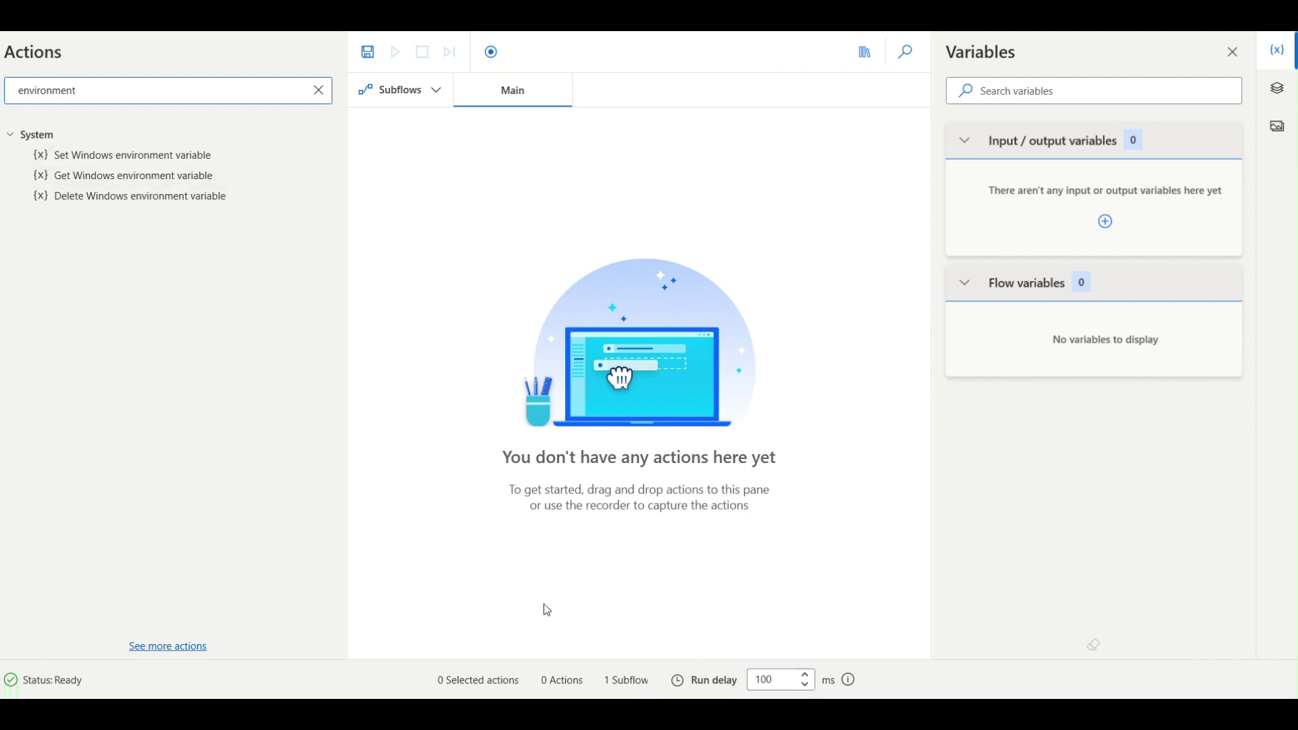
pyautogui.press('super+s')
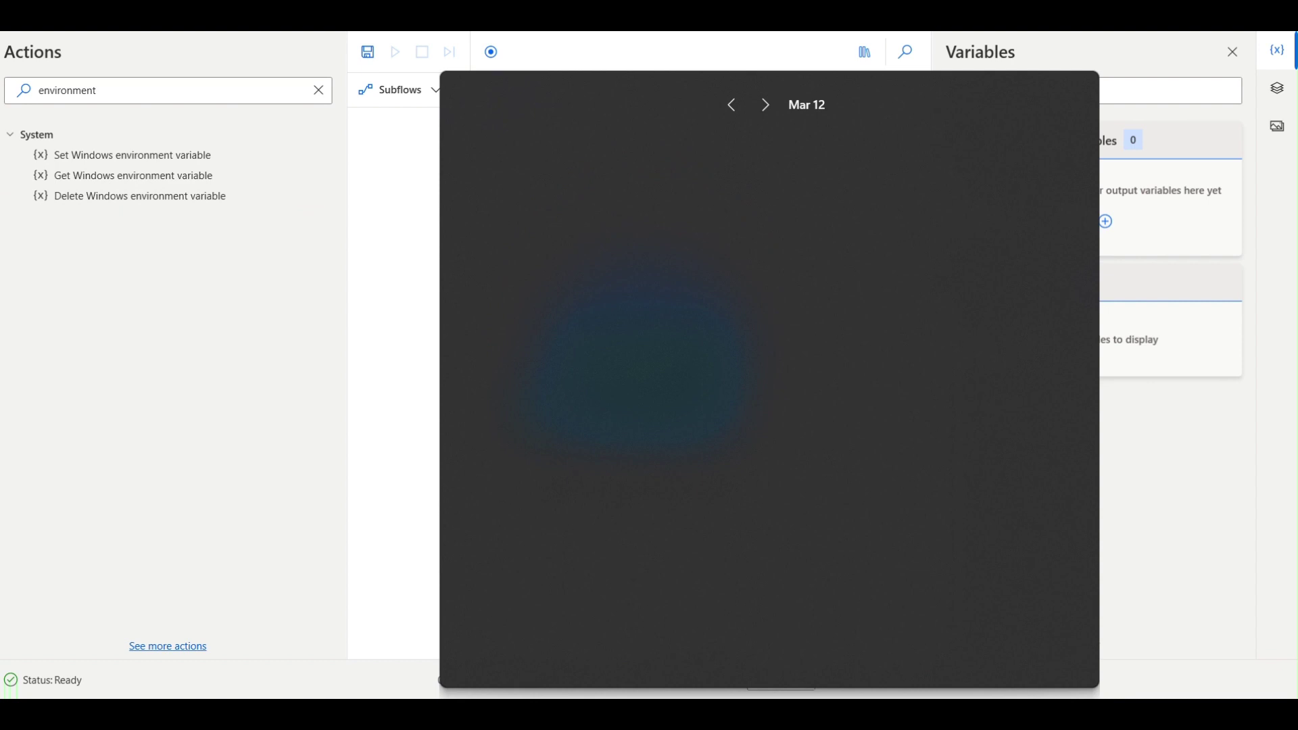
pyautogui.write('environment')
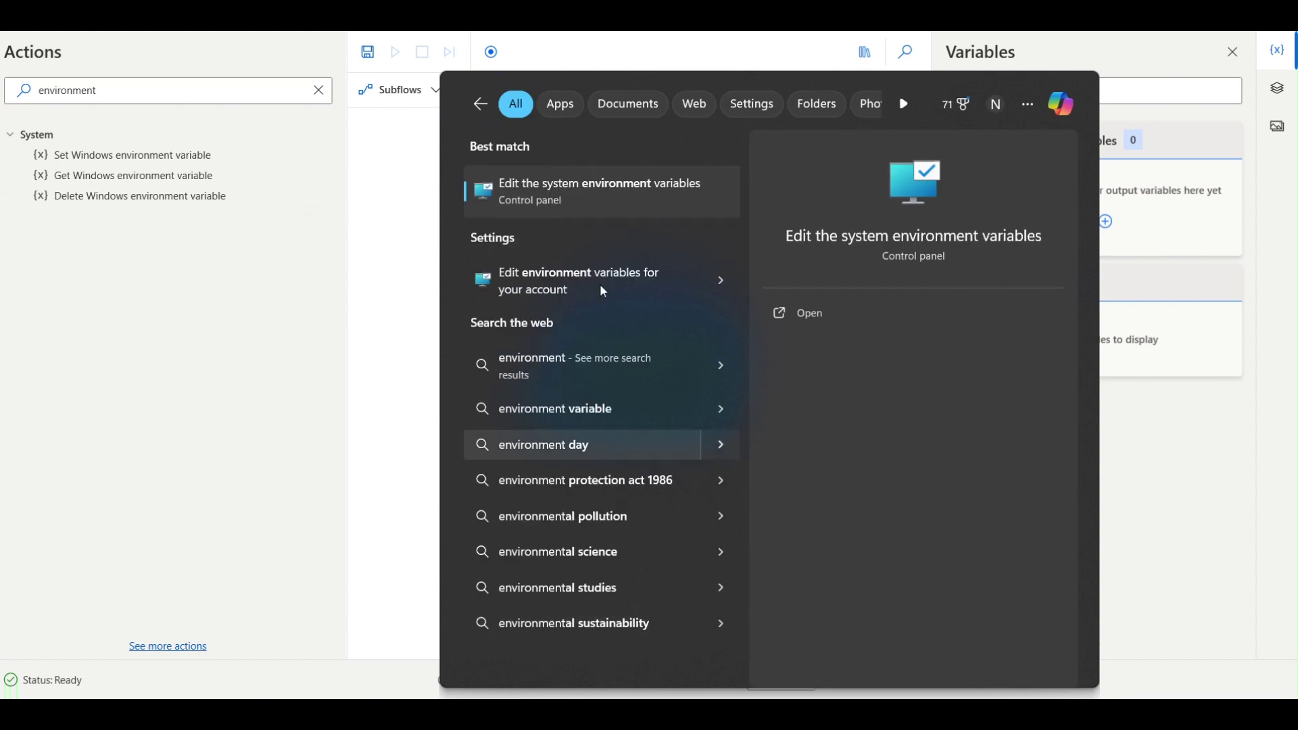
pyautogui.click(607, 188)
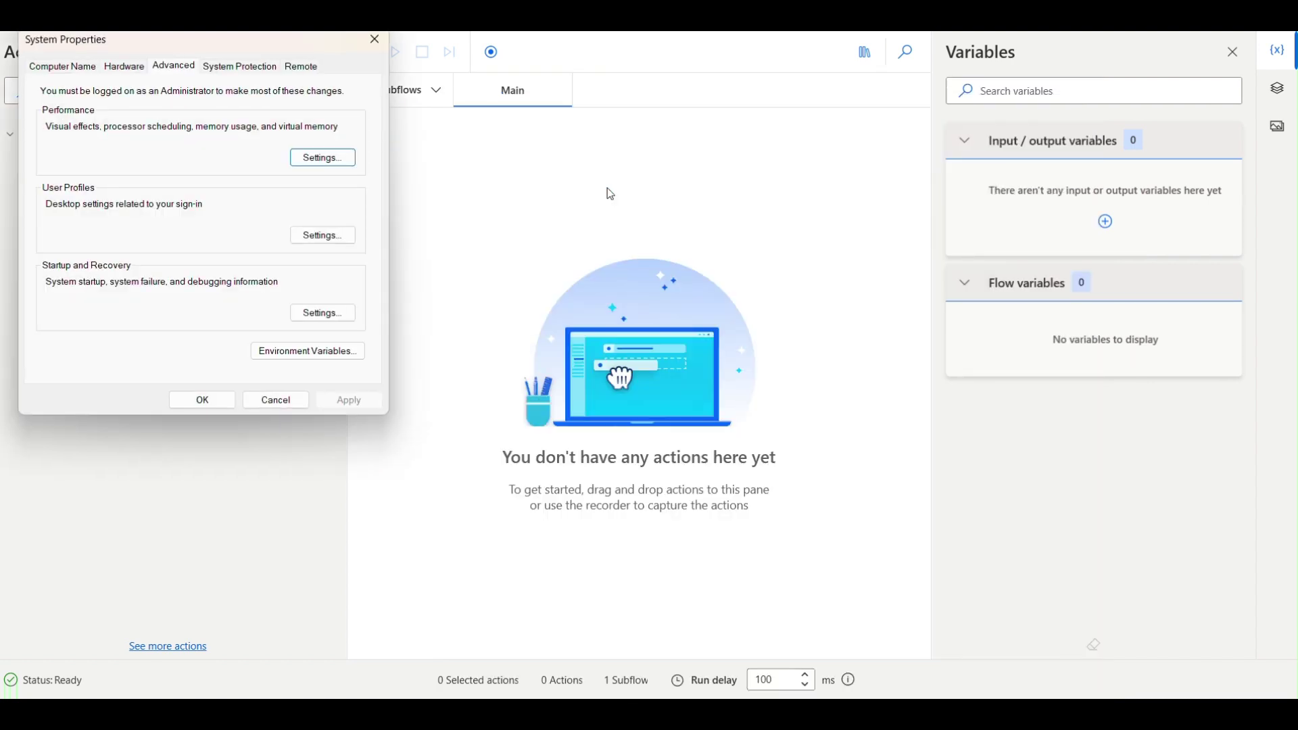
pyautogui.click(323, 362)
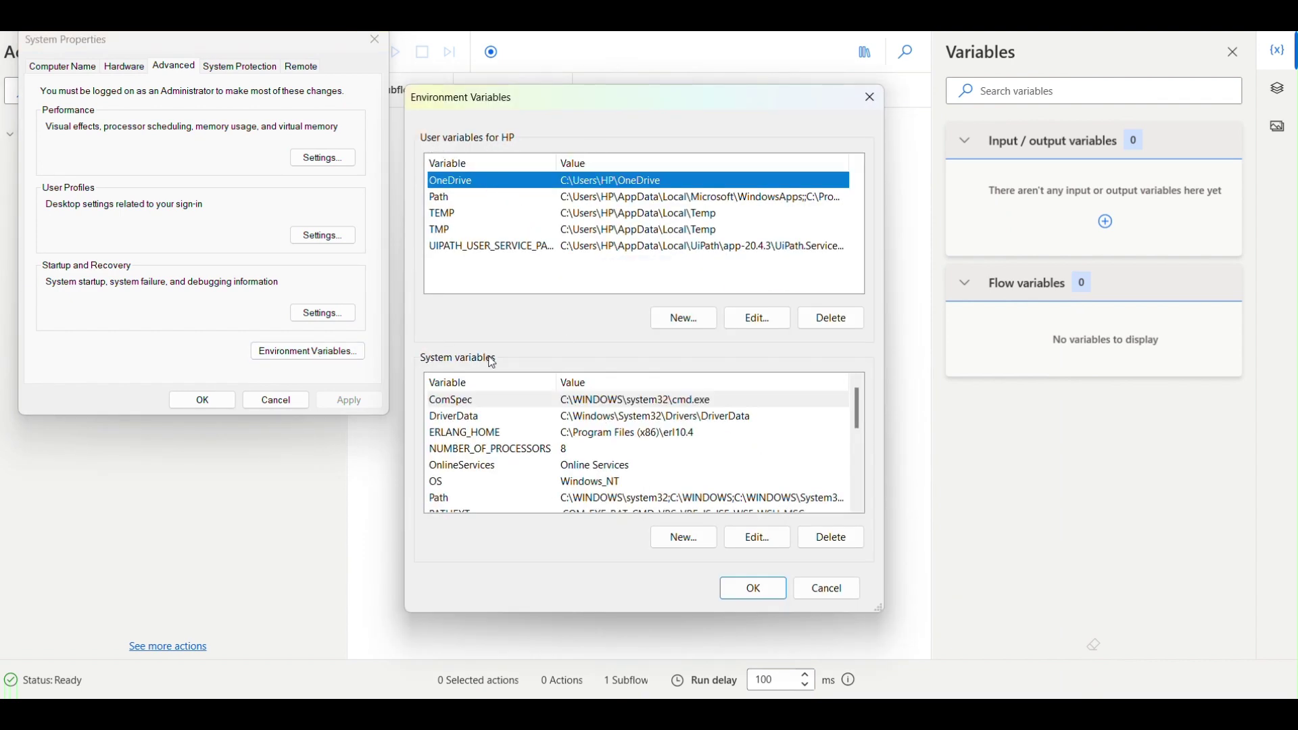
pyautogui.click(462, 405)
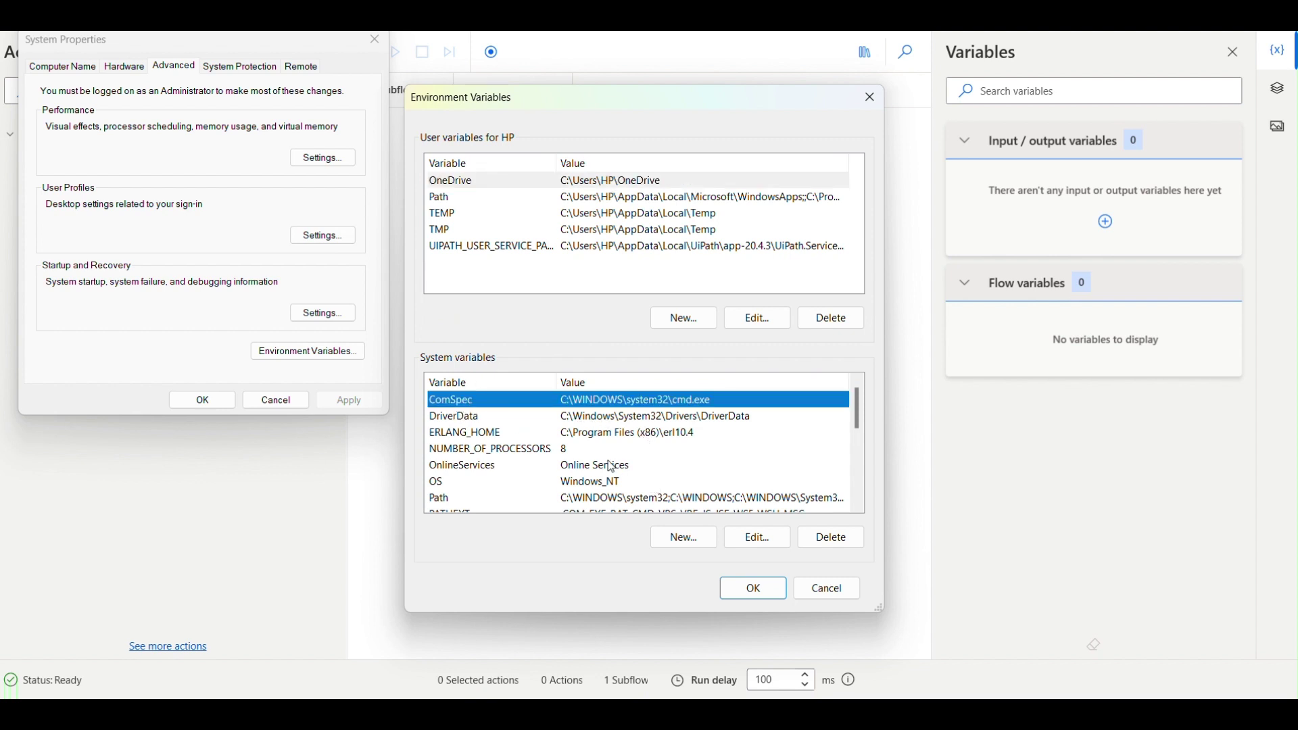
pyautogui.click(482, 451)
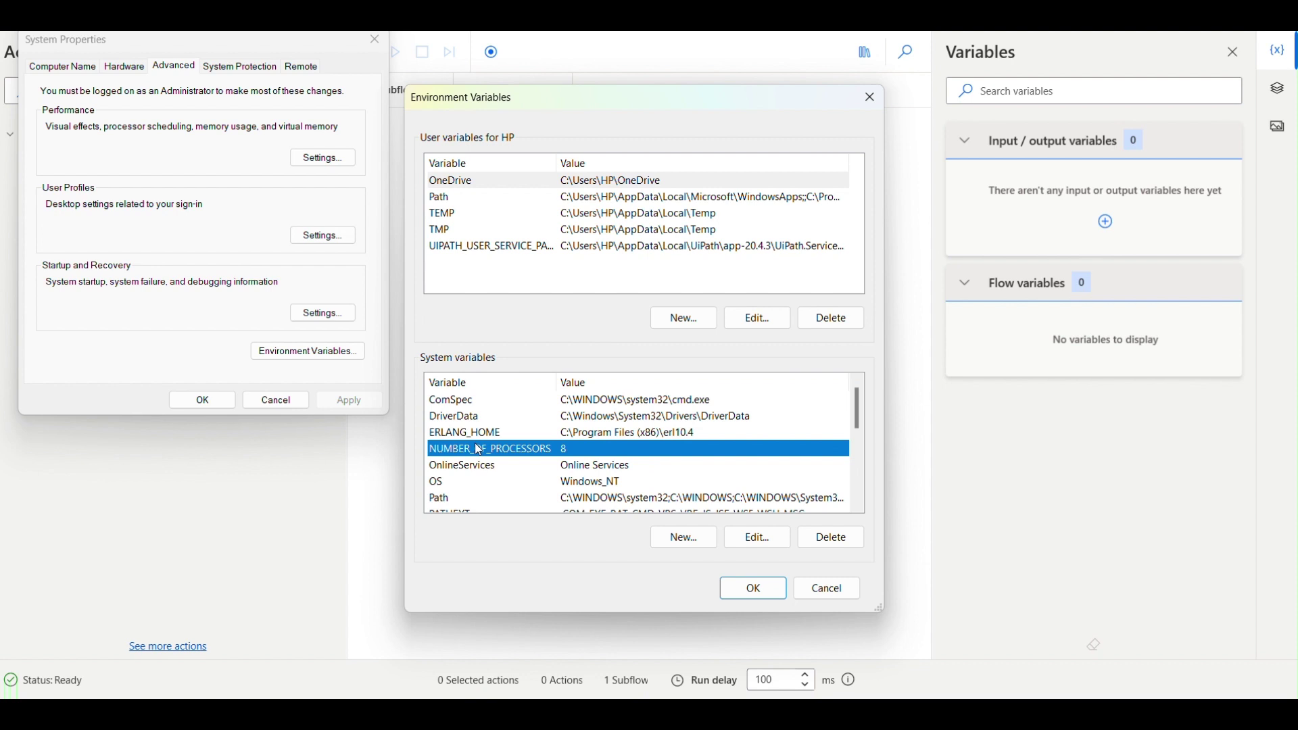
pyautogui.click(459, 185)
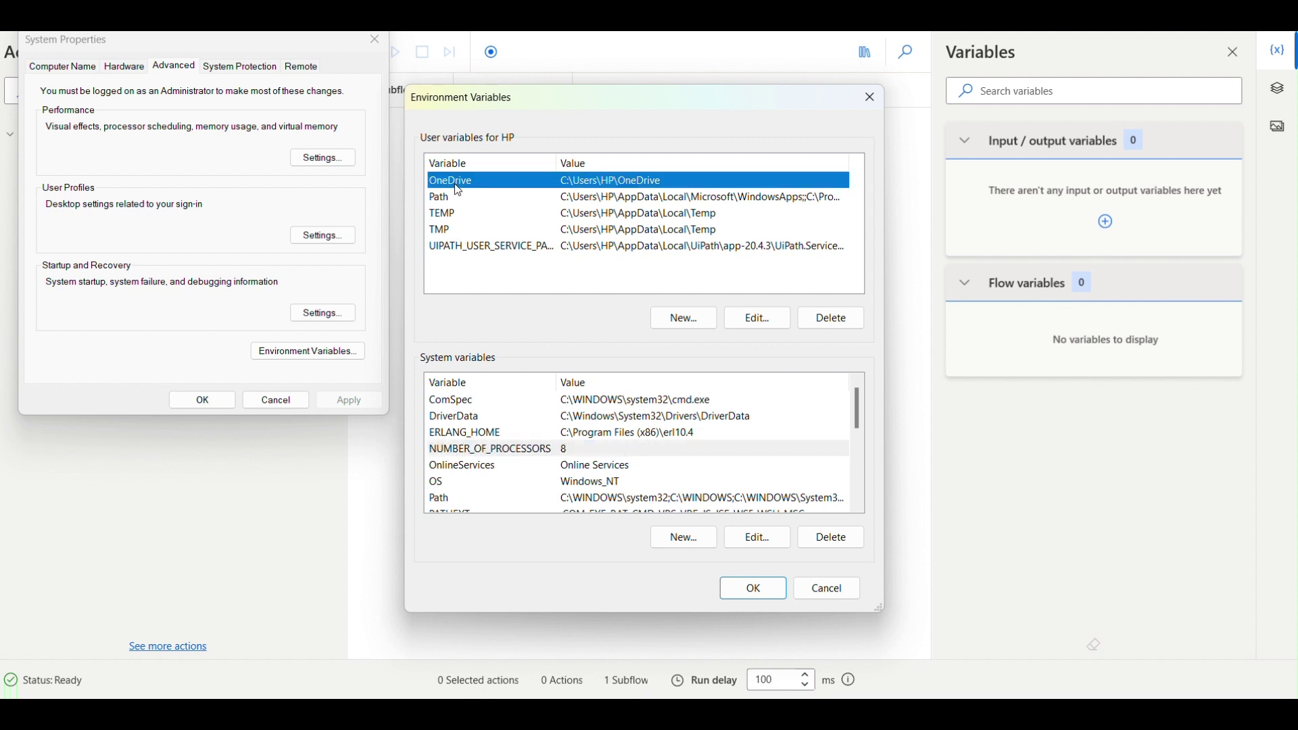
pyautogui.click(549, 40)
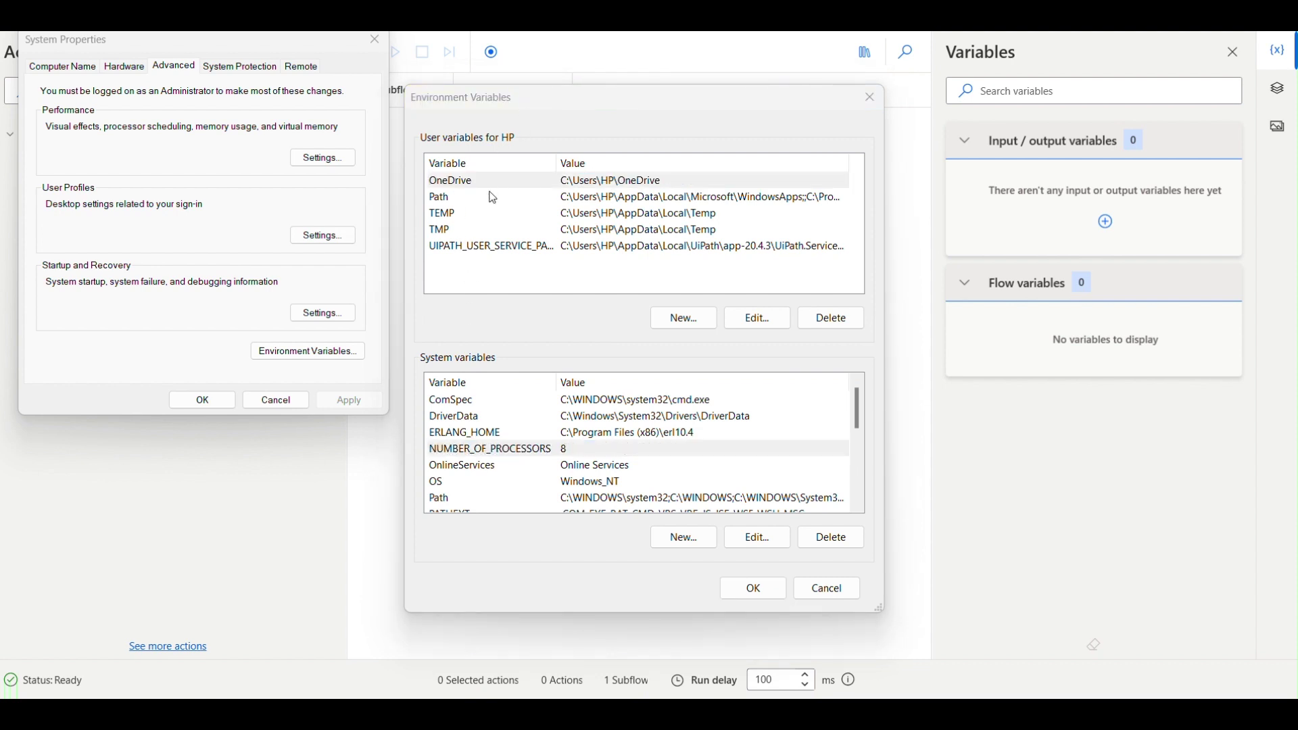
pyautogui.click(457, 188)
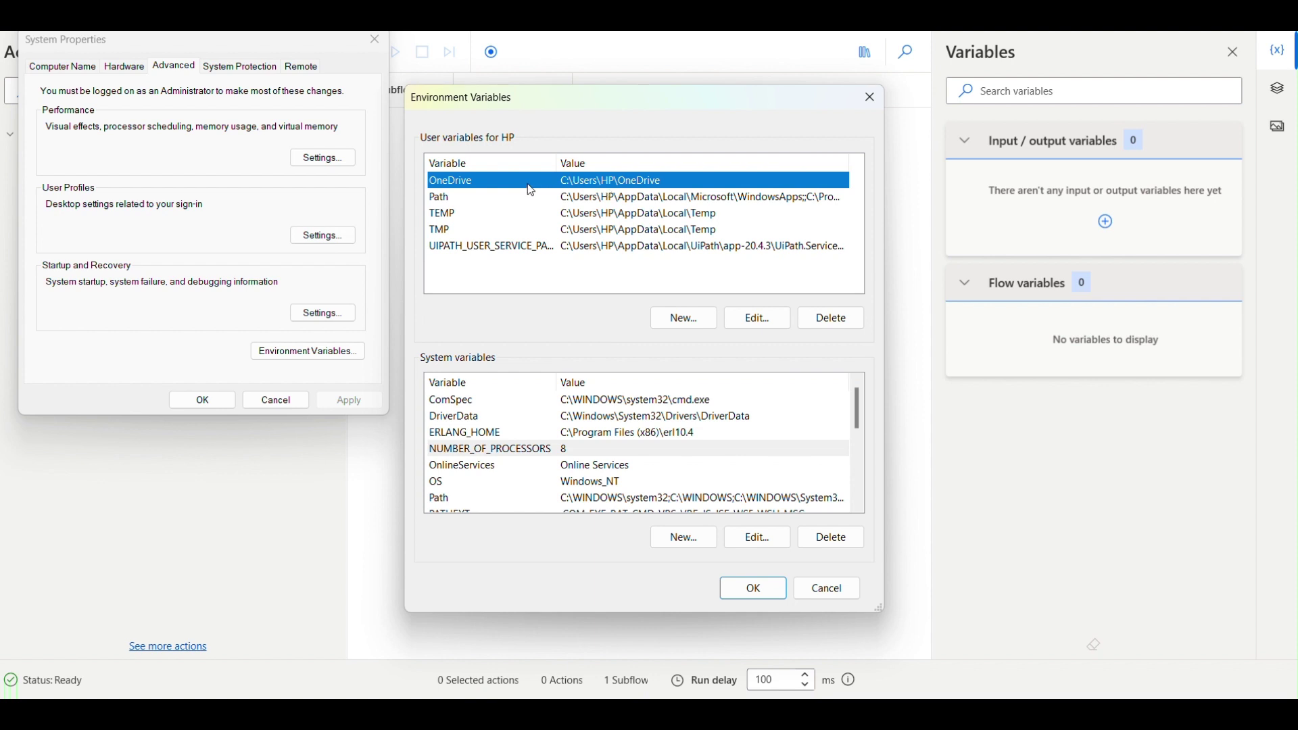
pyautogui.click(831, 590)
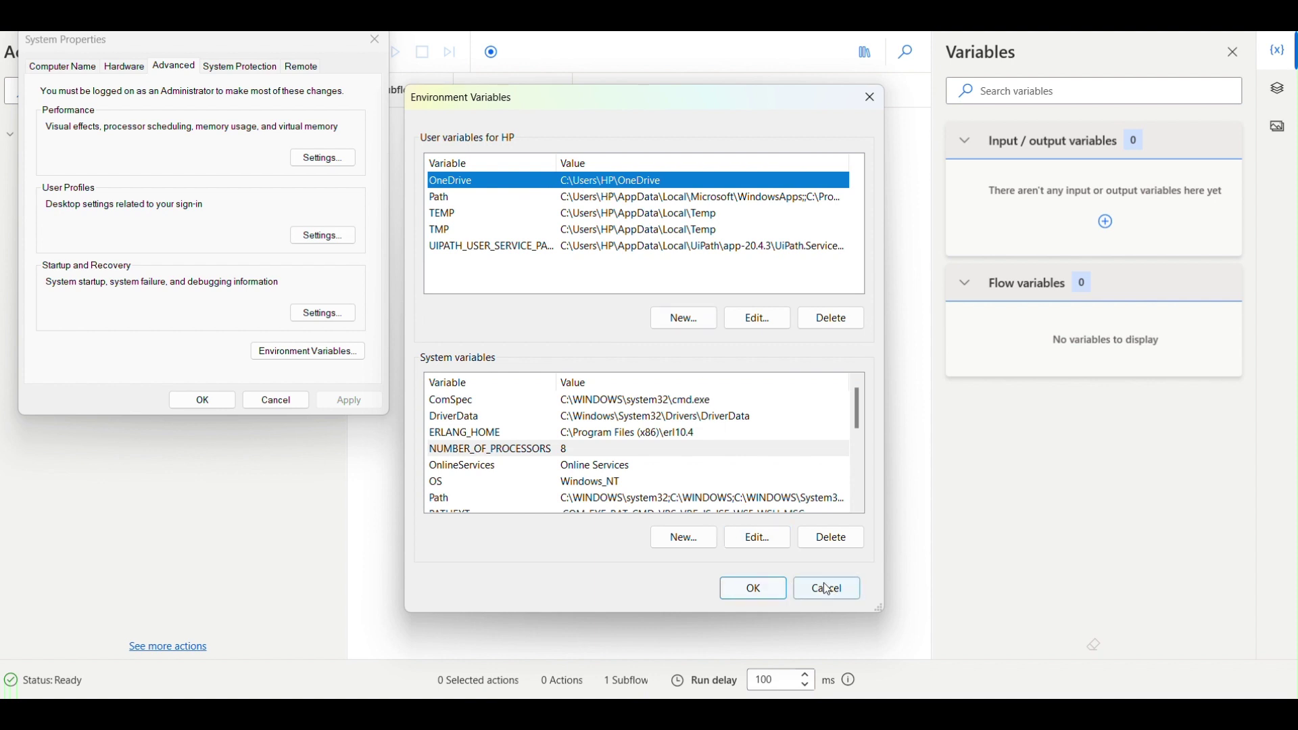
# Add a Get Windows environment variable step reading 'OneDrive', discarding a mistakenly added Set step.
pyautogui.click(291, 408)
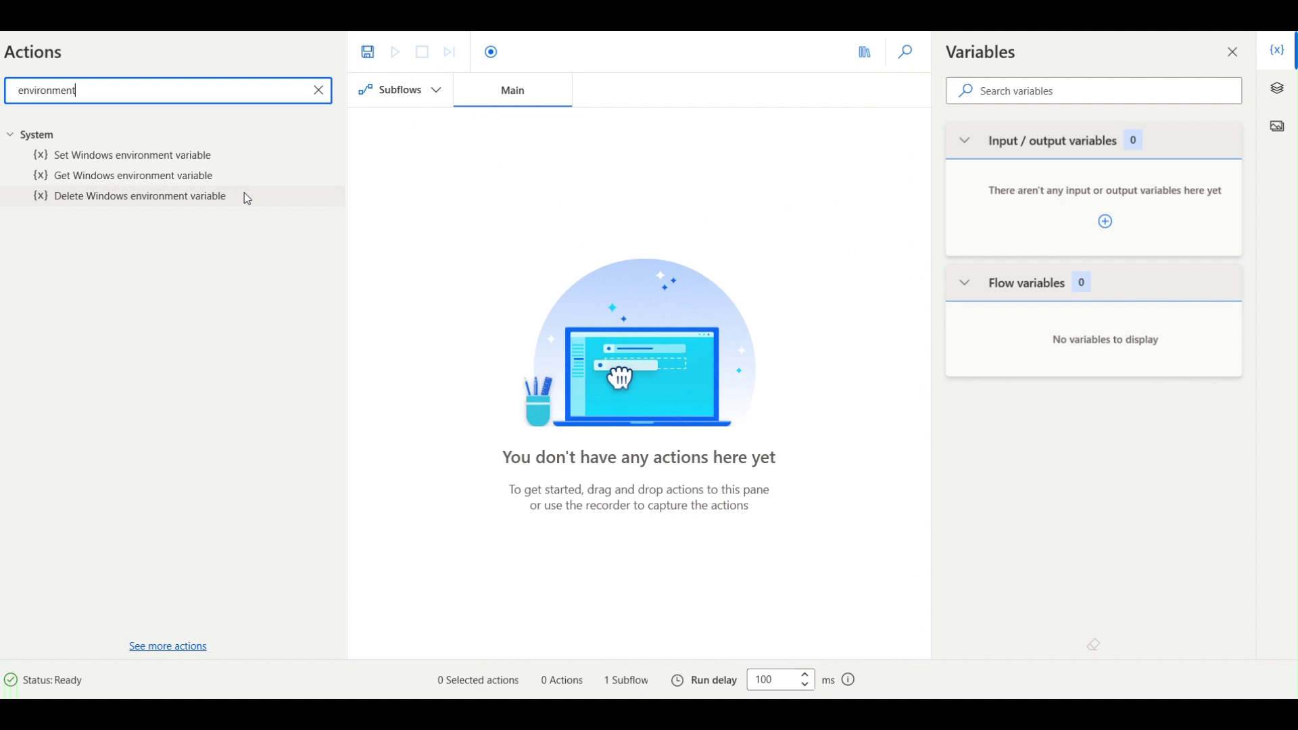
pyautogui.moveTo(136, 165); pyautogui.dragTo(435, 150)
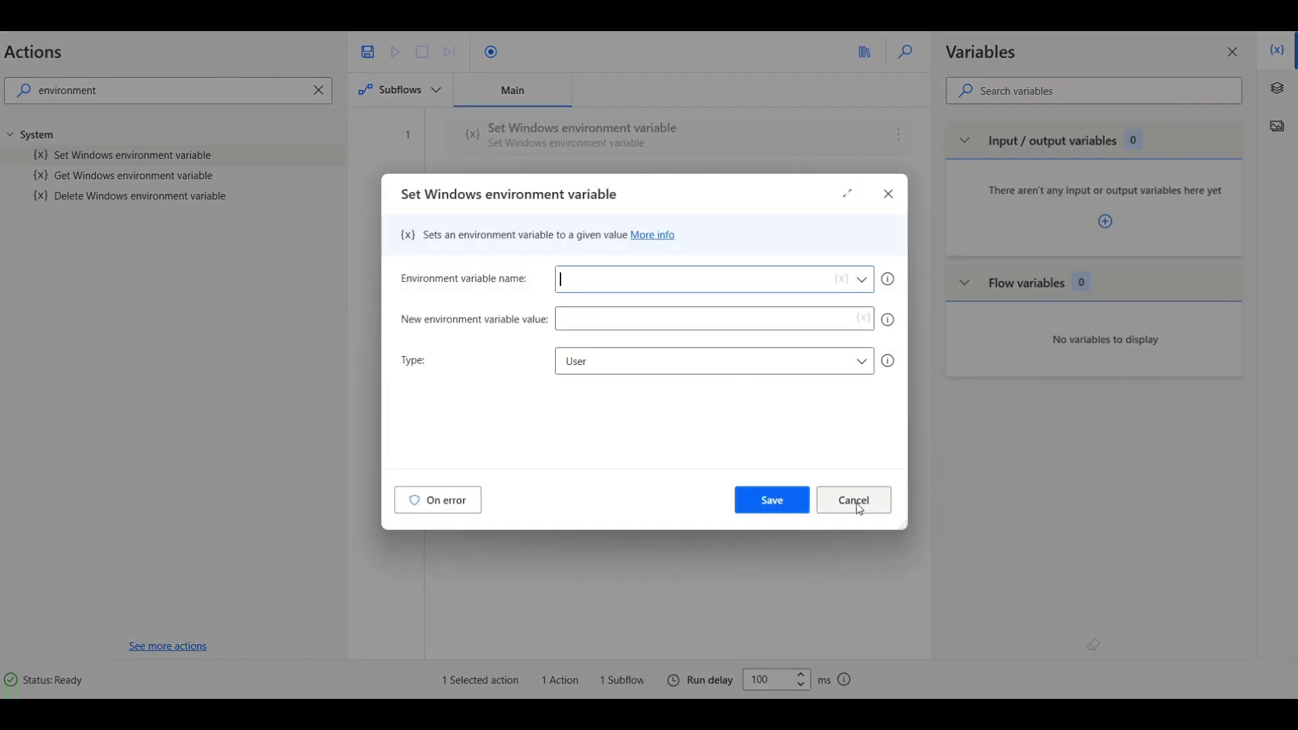
pyautogui.click(854, 500)
pyautogui.moveTo(150, 179); pyautogui.dragTo(533, 148)
pyautogui.write('OneDrive')
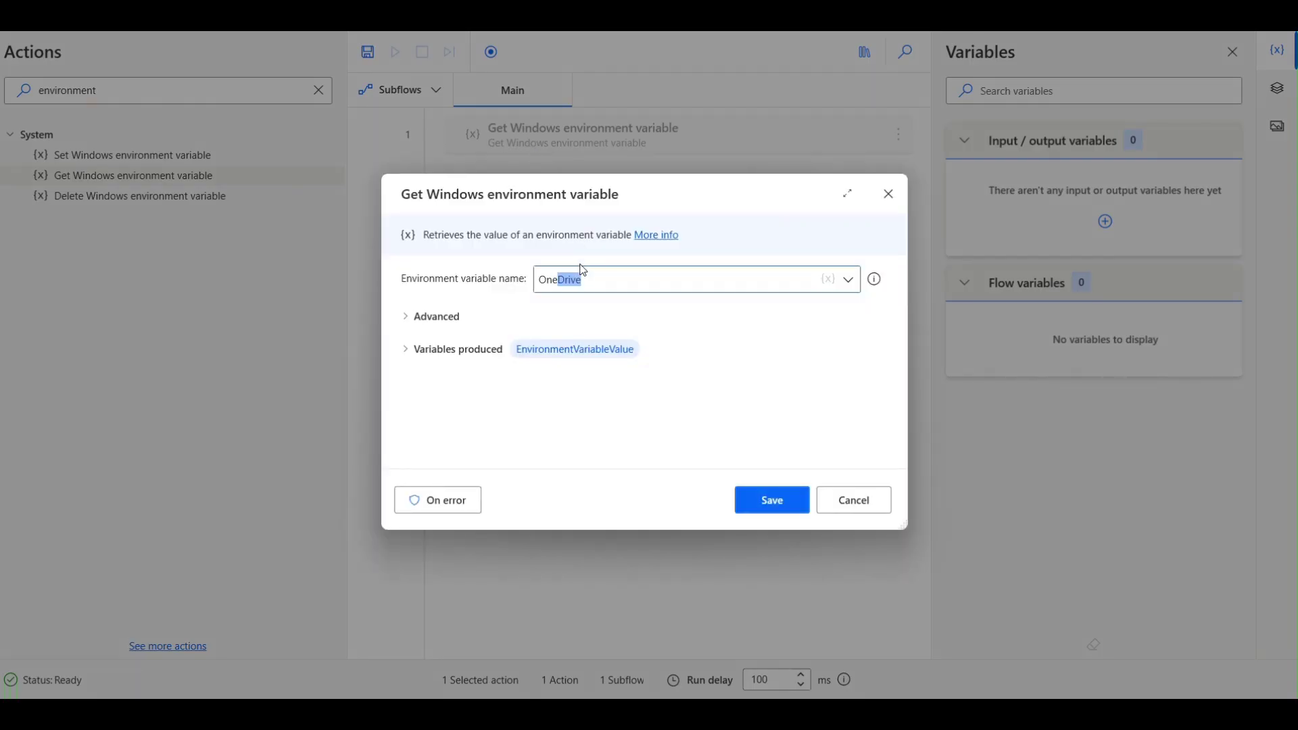
pyautogui.click(777, 501)
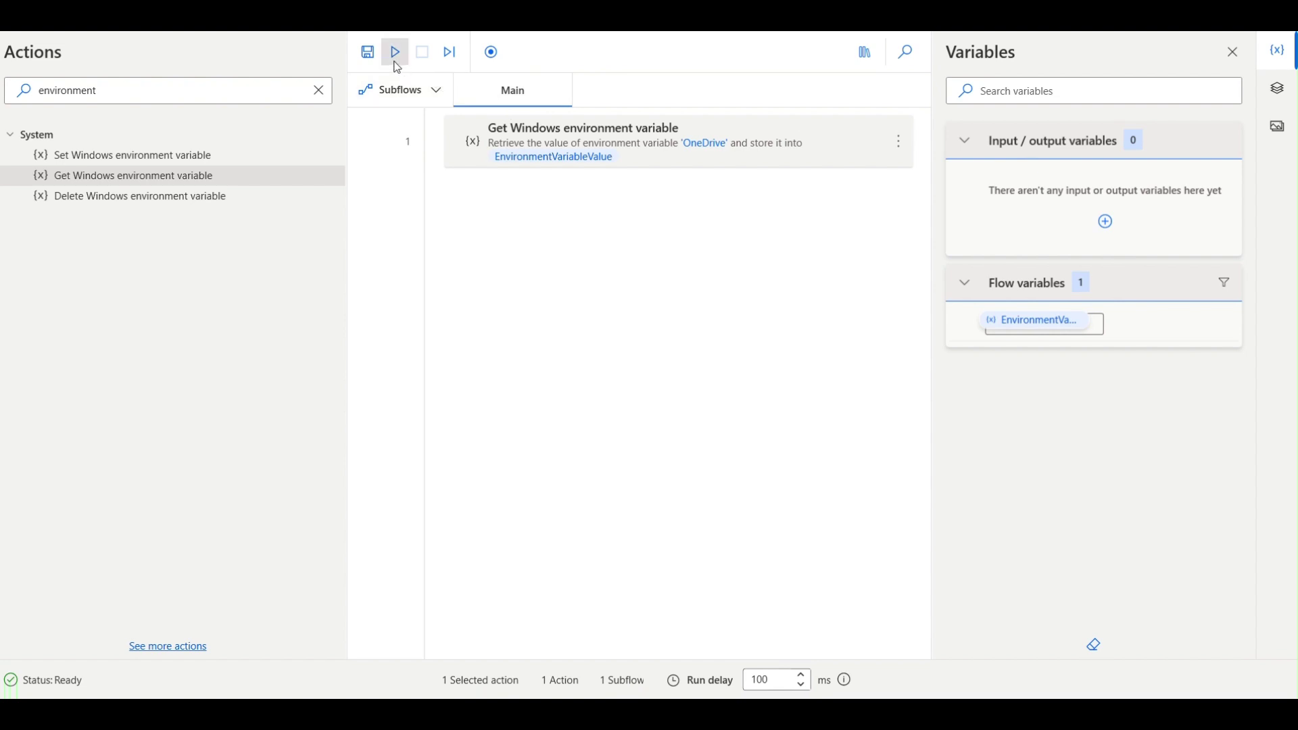
# Run the flow, confirm EnvironmentVariableValue holds C:\Users\HP\OneDrive, then search Windows for 'environ'.
pyautogui.click(398, 54)
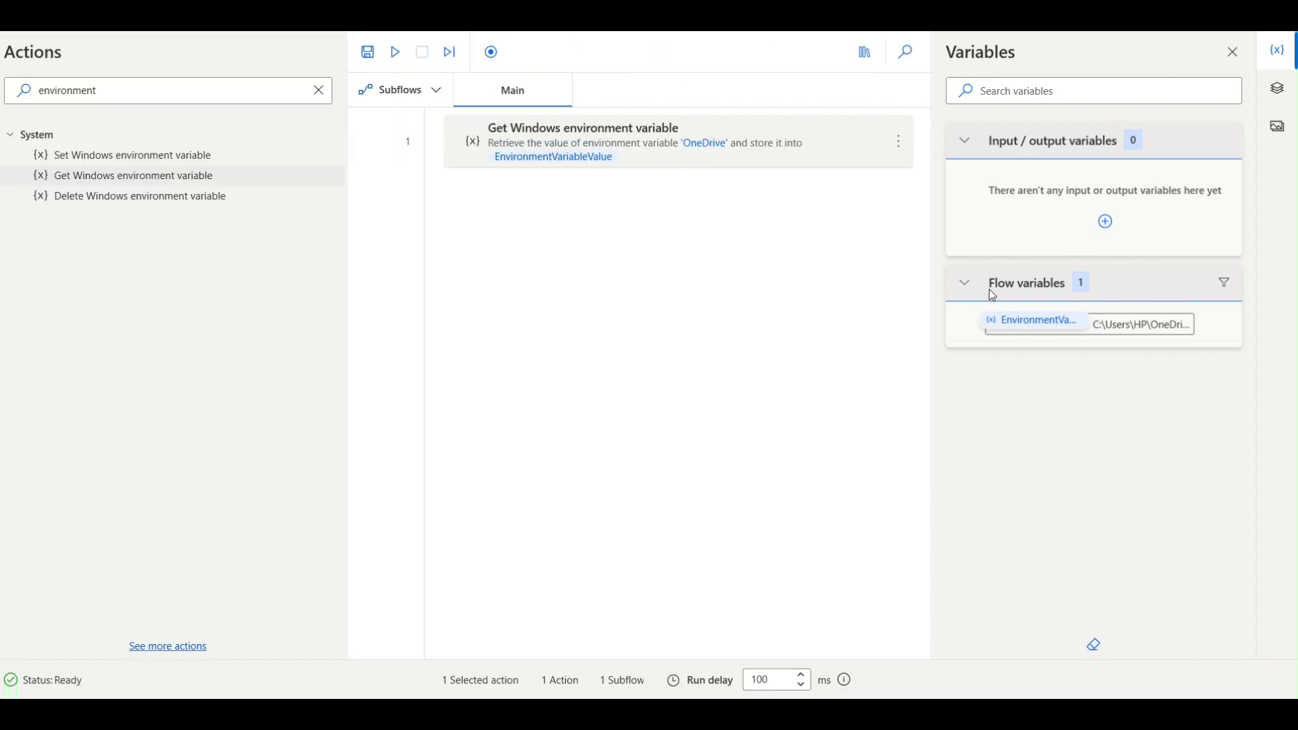
pyautogui.doubleClick(1120, 324)
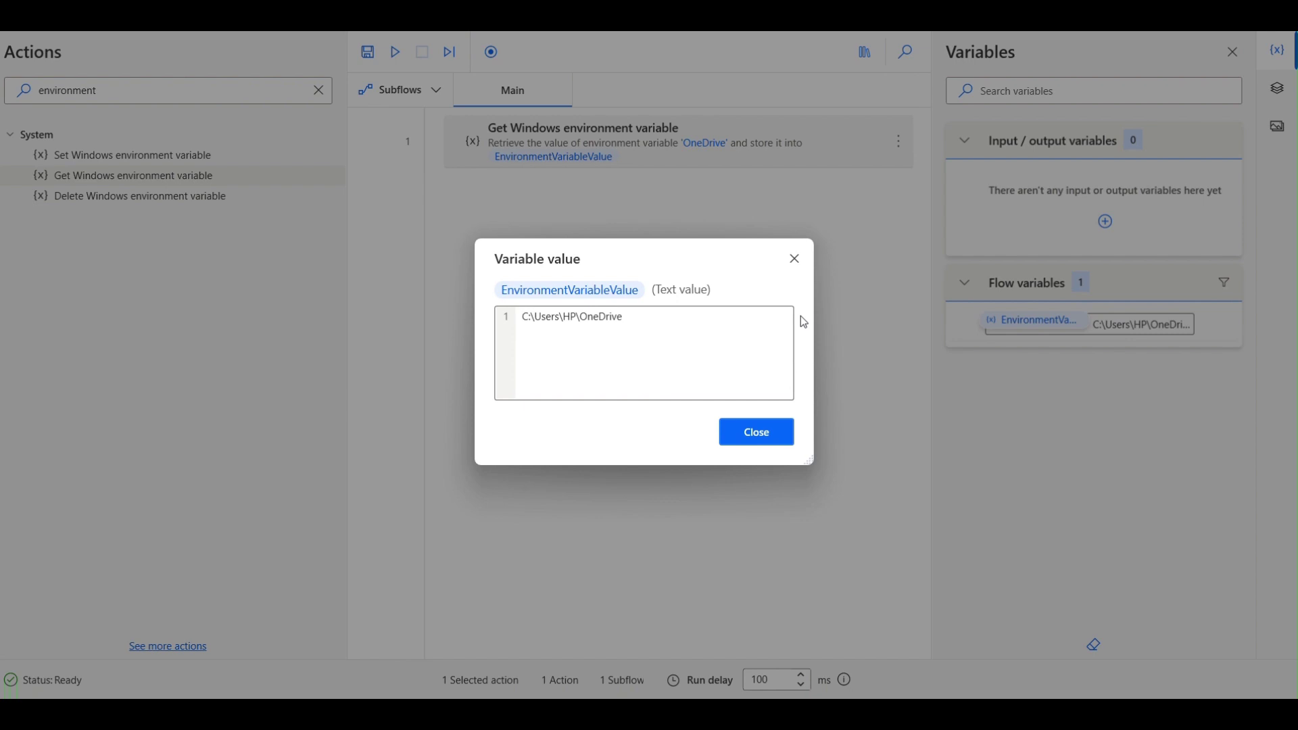
pyautogui.moveTo(652, 318); pyautogui.dragTo(543, 316)
pyautogui.click(758, 435)
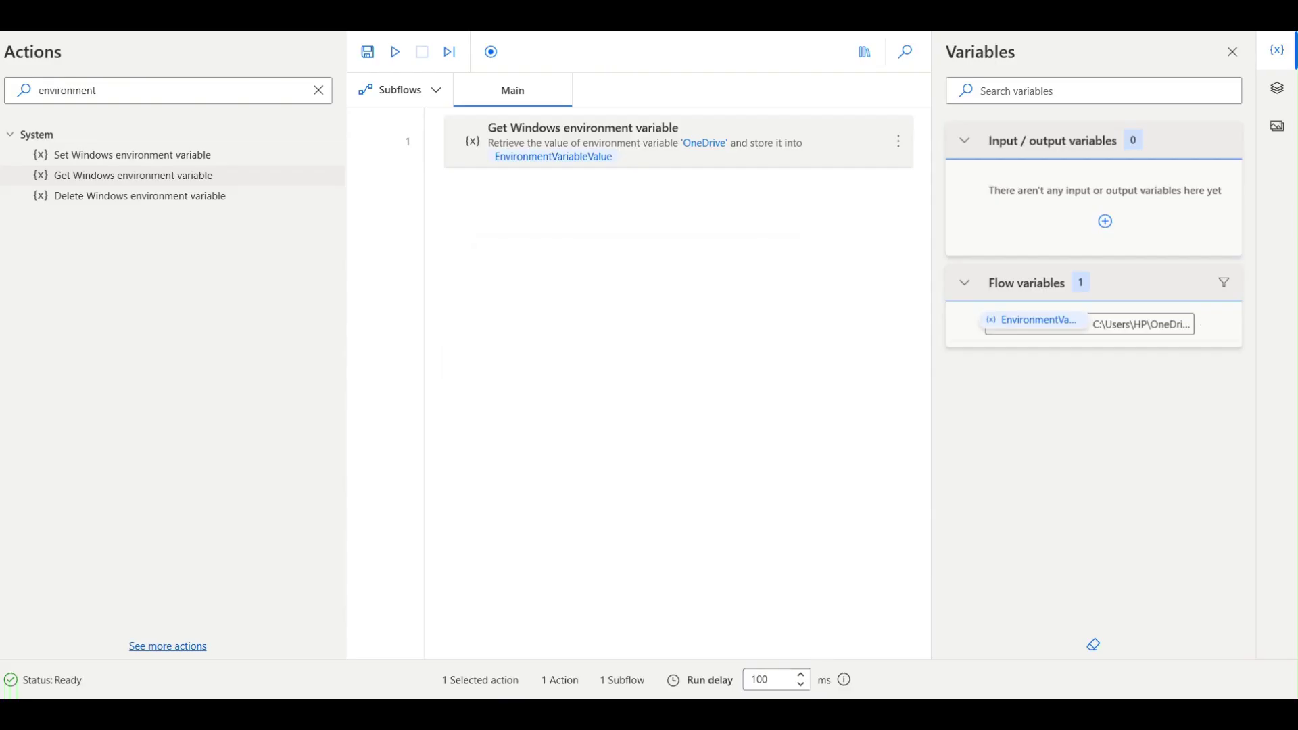
pyautogui.press('super')
pyautogui.write('environ')
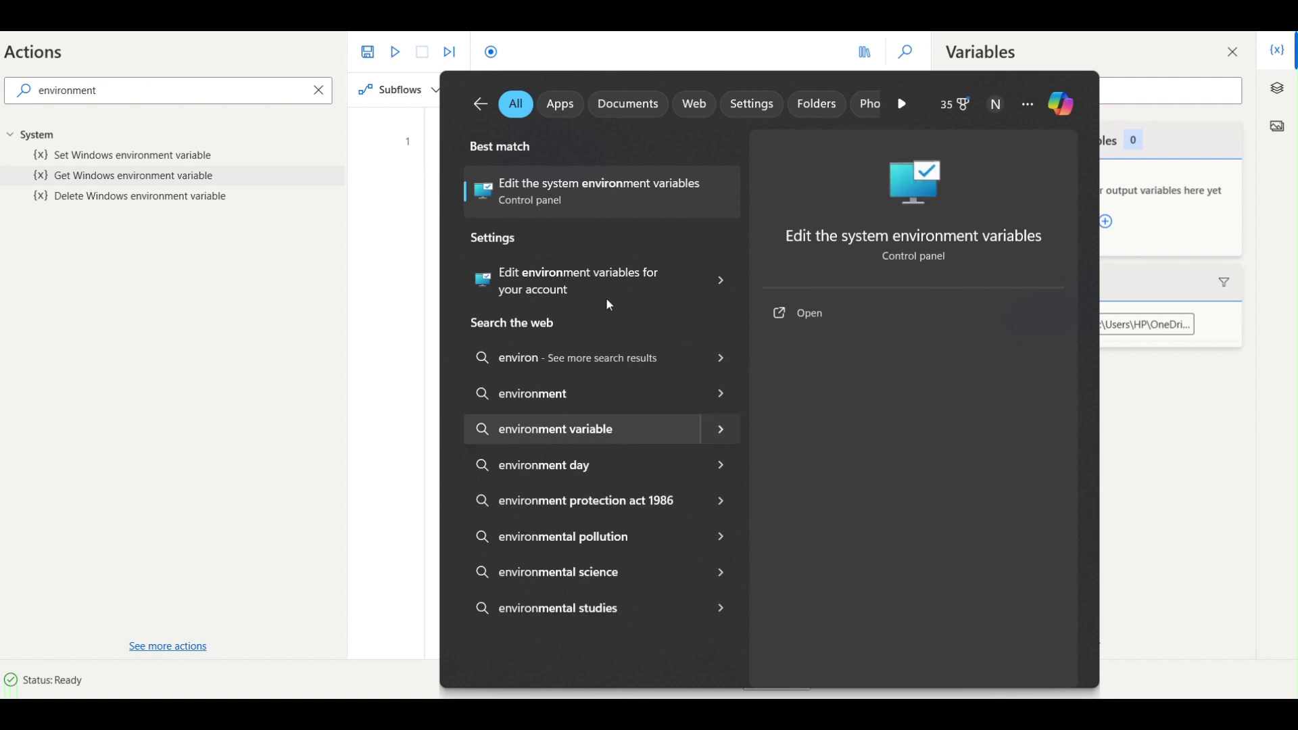
# In Environment Variables, create user variable ConfigPath with value C:\users\POWER.
pyautogui.click(599, 215)
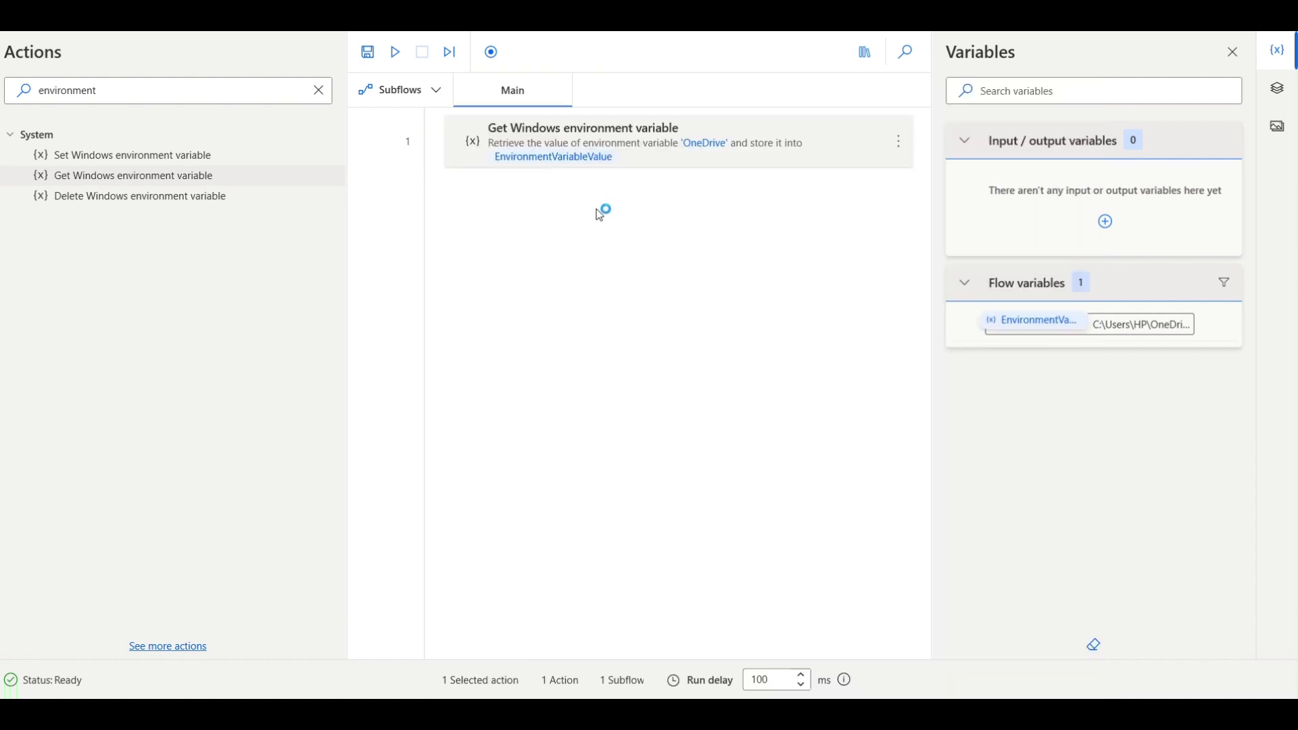
pyautogui.click(347, 373)
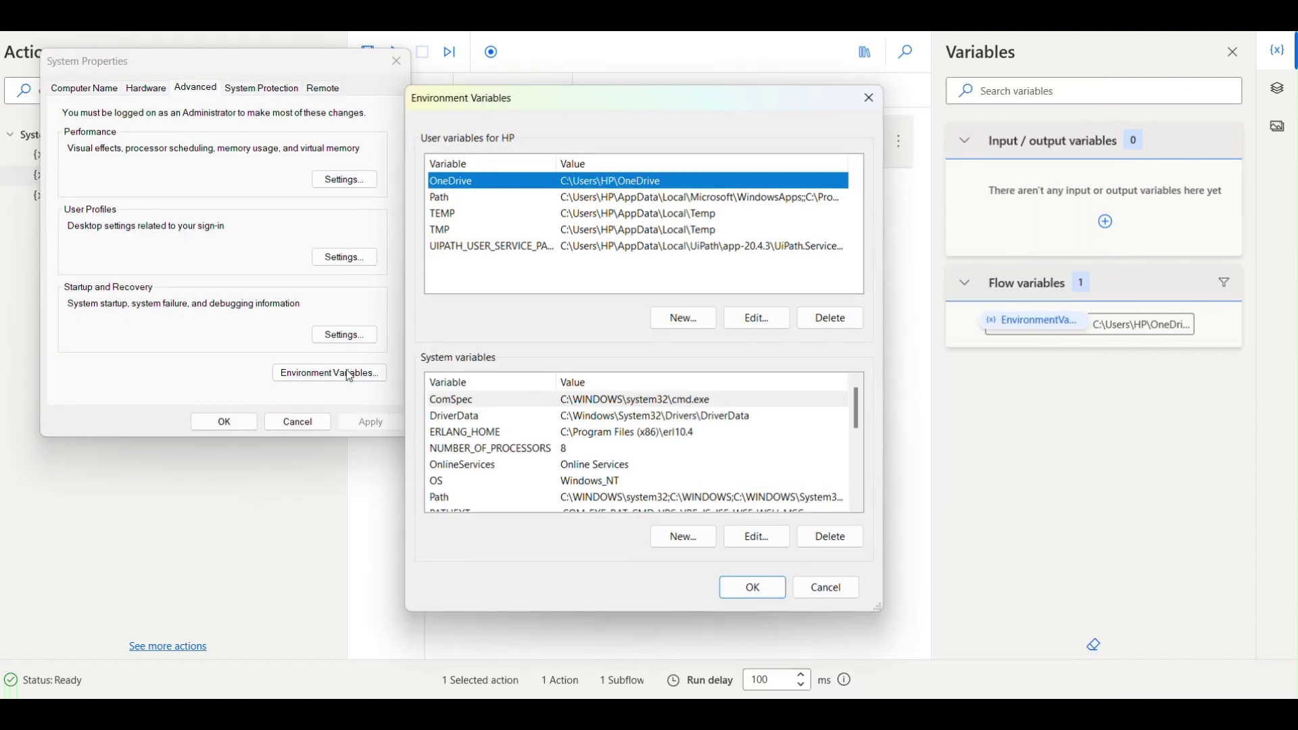
pyautogui.click(685, 318)
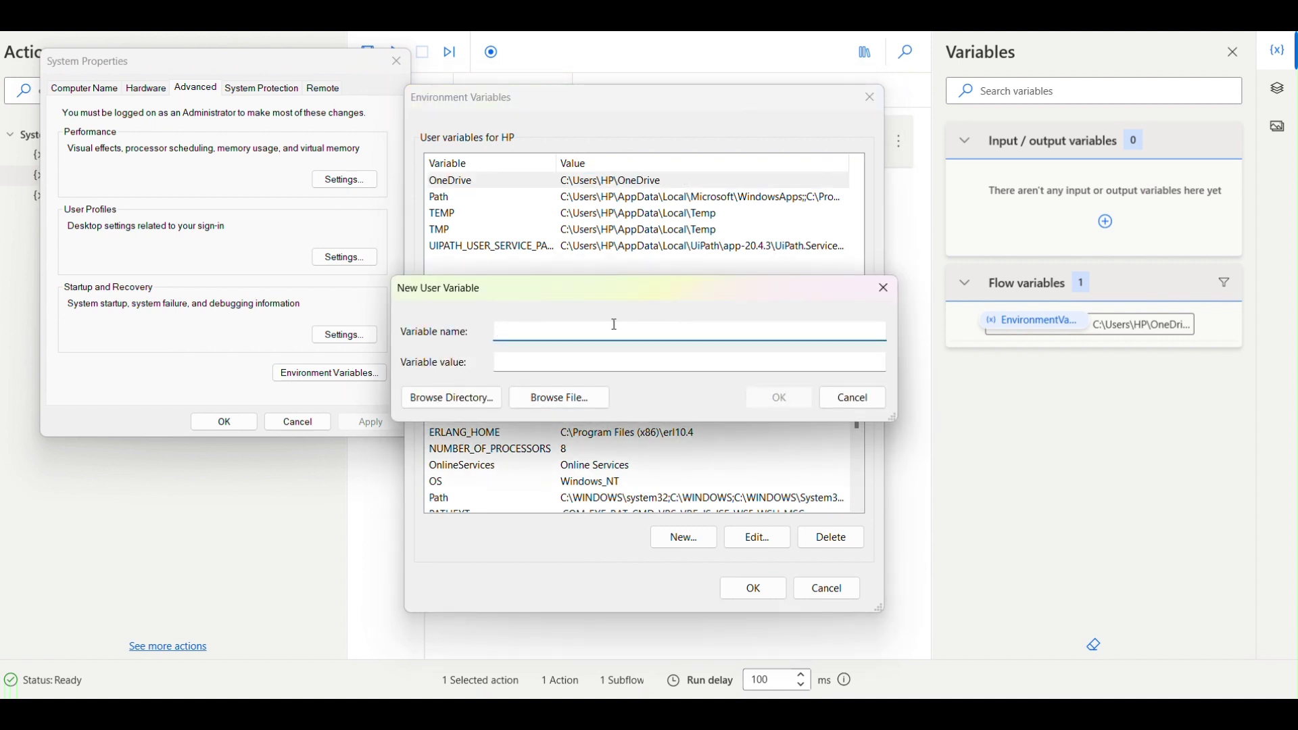
pyautogui.write('ConfigPath')
pyautogui.click(609, 364)
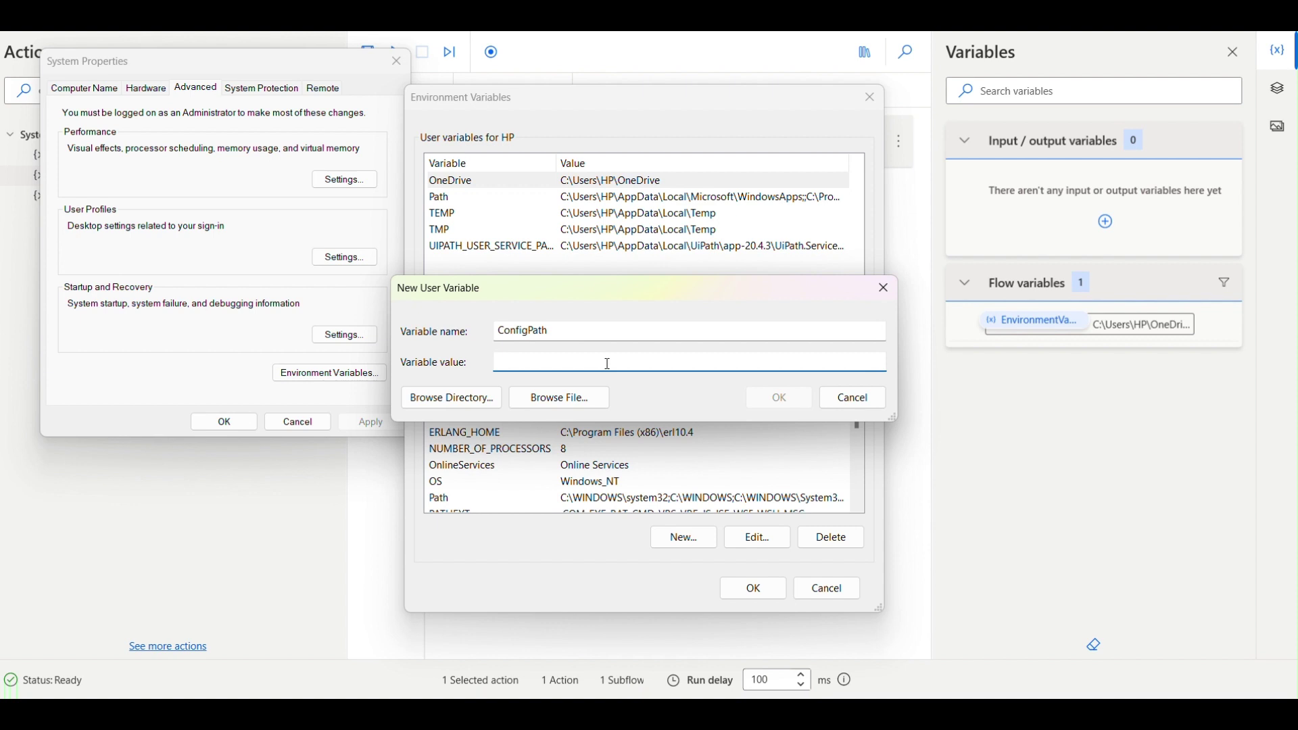
pyautogui.write('C:\\users\\POWER')
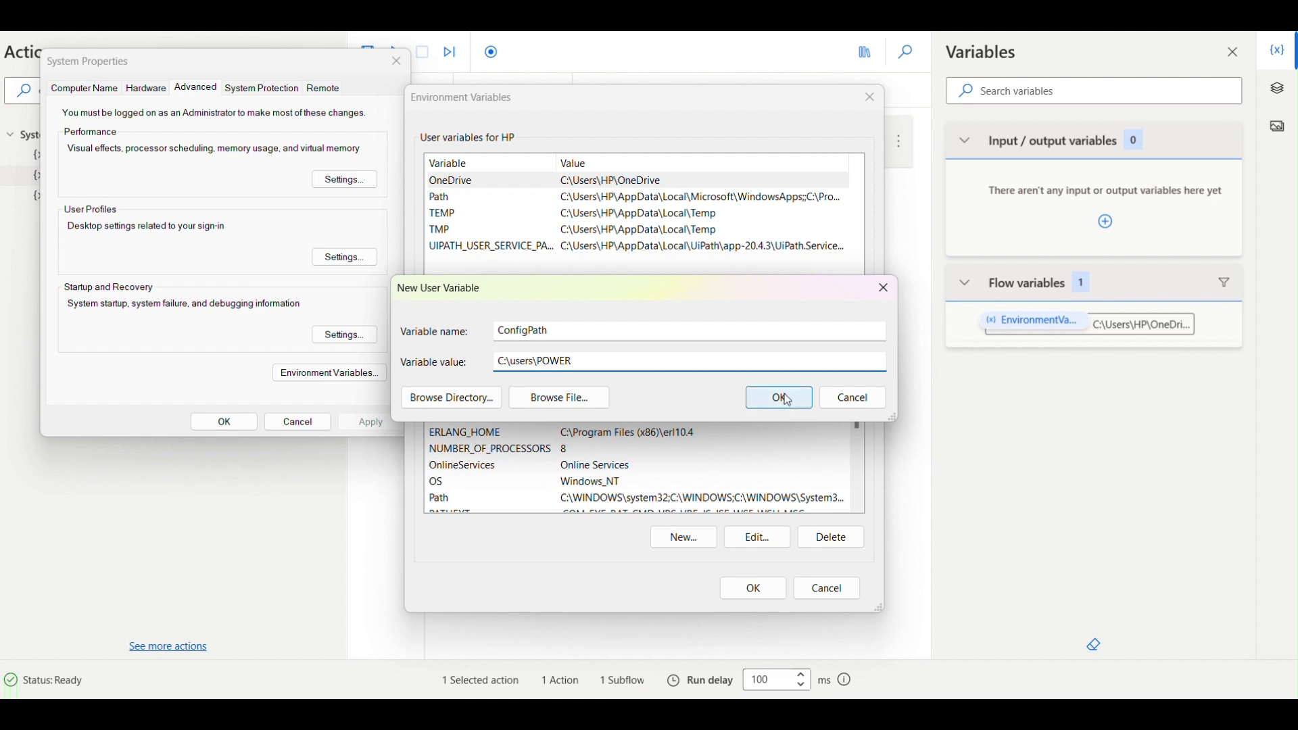
pyautogui.doubleClick(561, 330)
pyautogui.hotkey('ctrl', 'c')
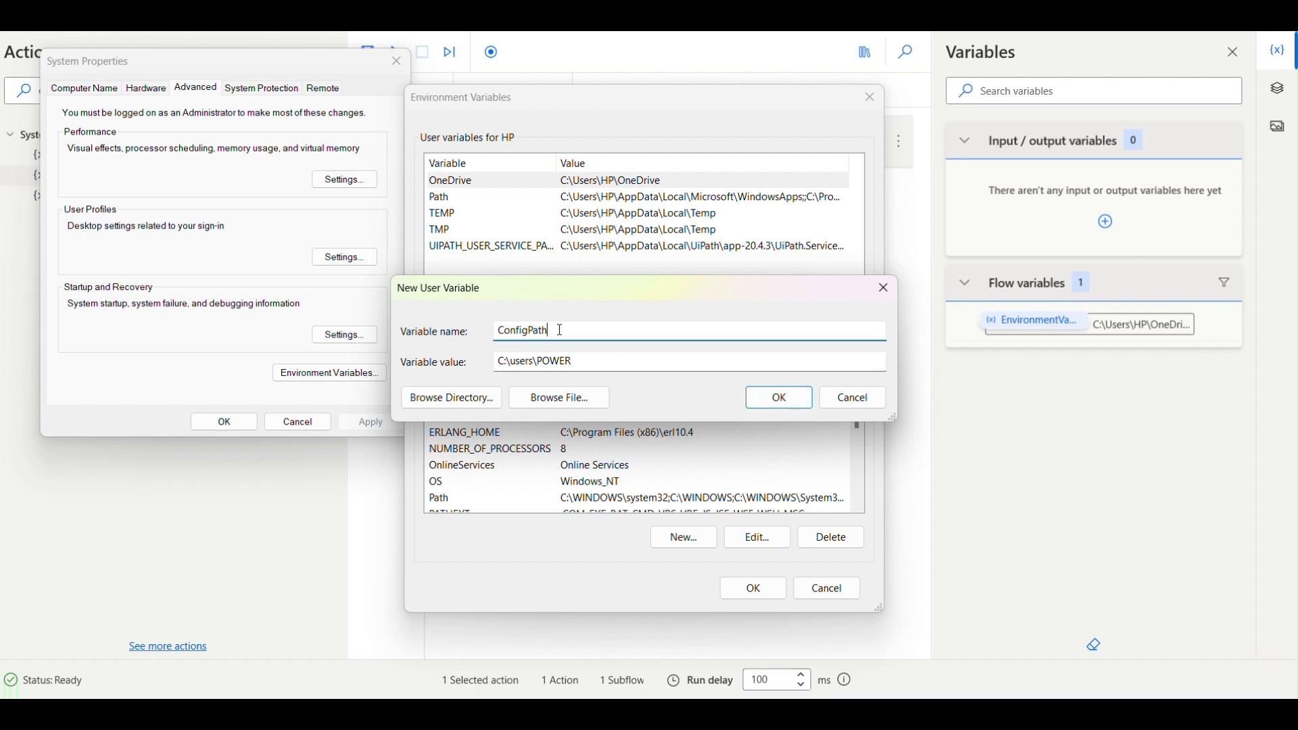
pyautogui.click(771, 396)
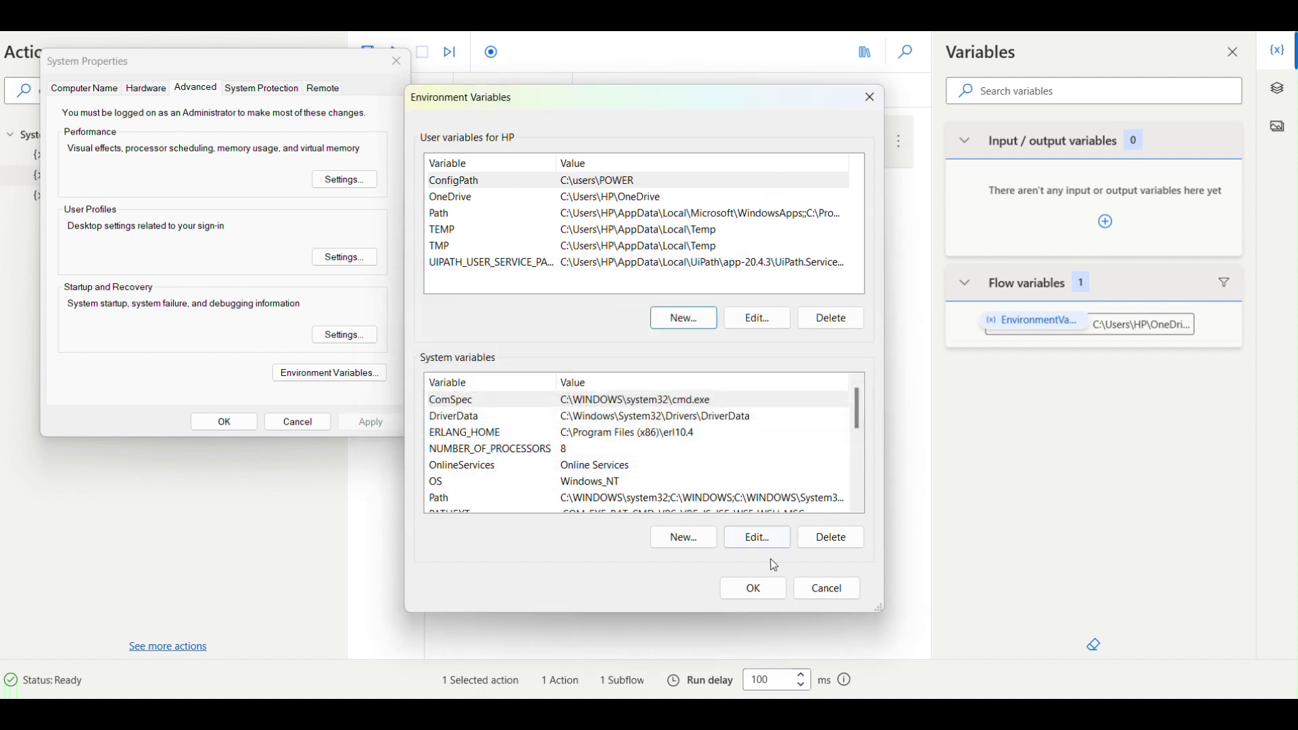
# Close System Properties and change the Get step's variable name from OneDrive to ConfigPath.
pyautogui.click(769, 595)
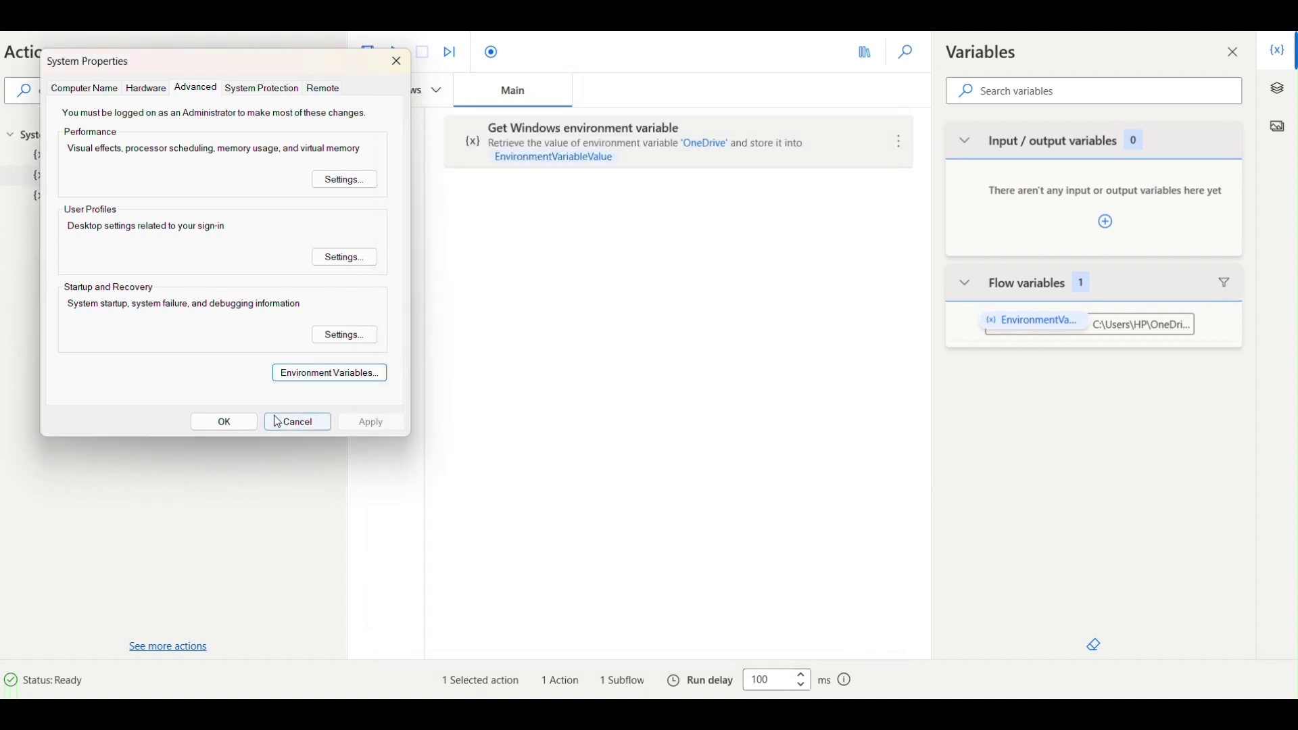
pyautogui.click(236, 425)
pyautogui.doubleClick(620, 127)
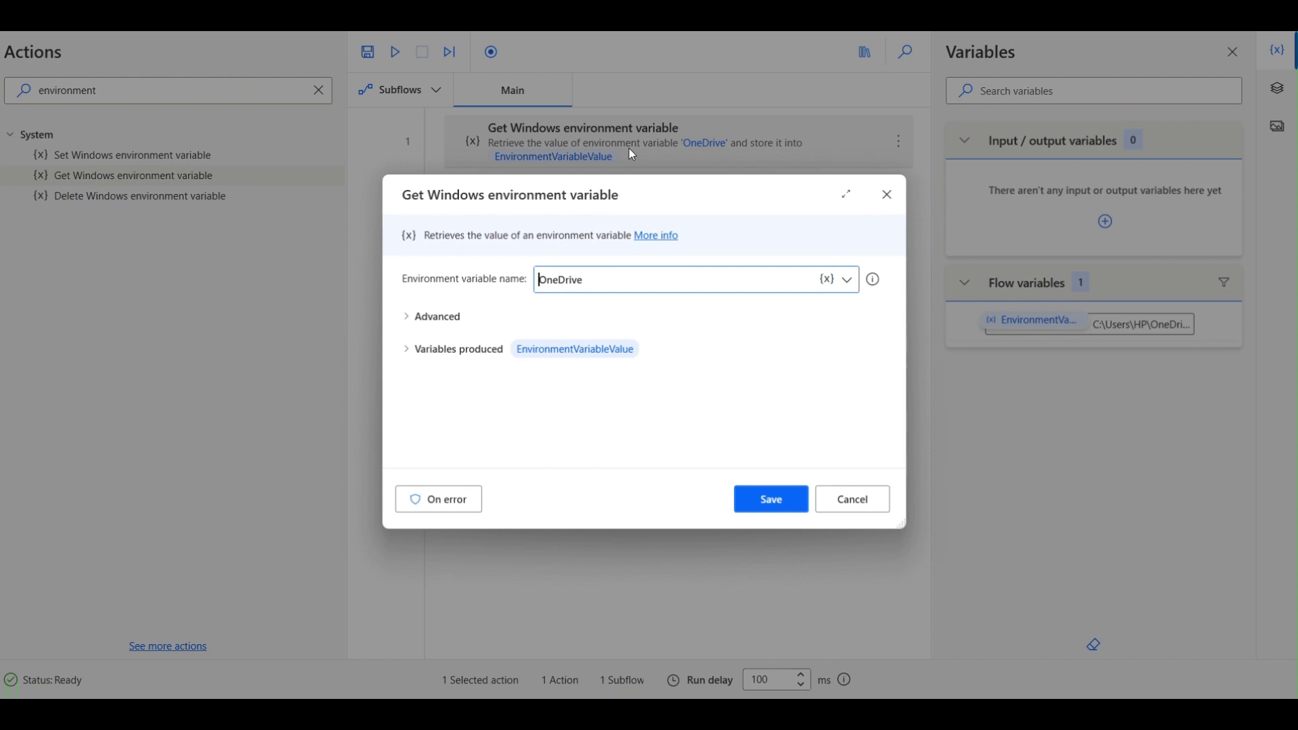
pyautogui.hotkey('ctrl', 'a')
pyautogui.hotkey('ctrl', 'v')
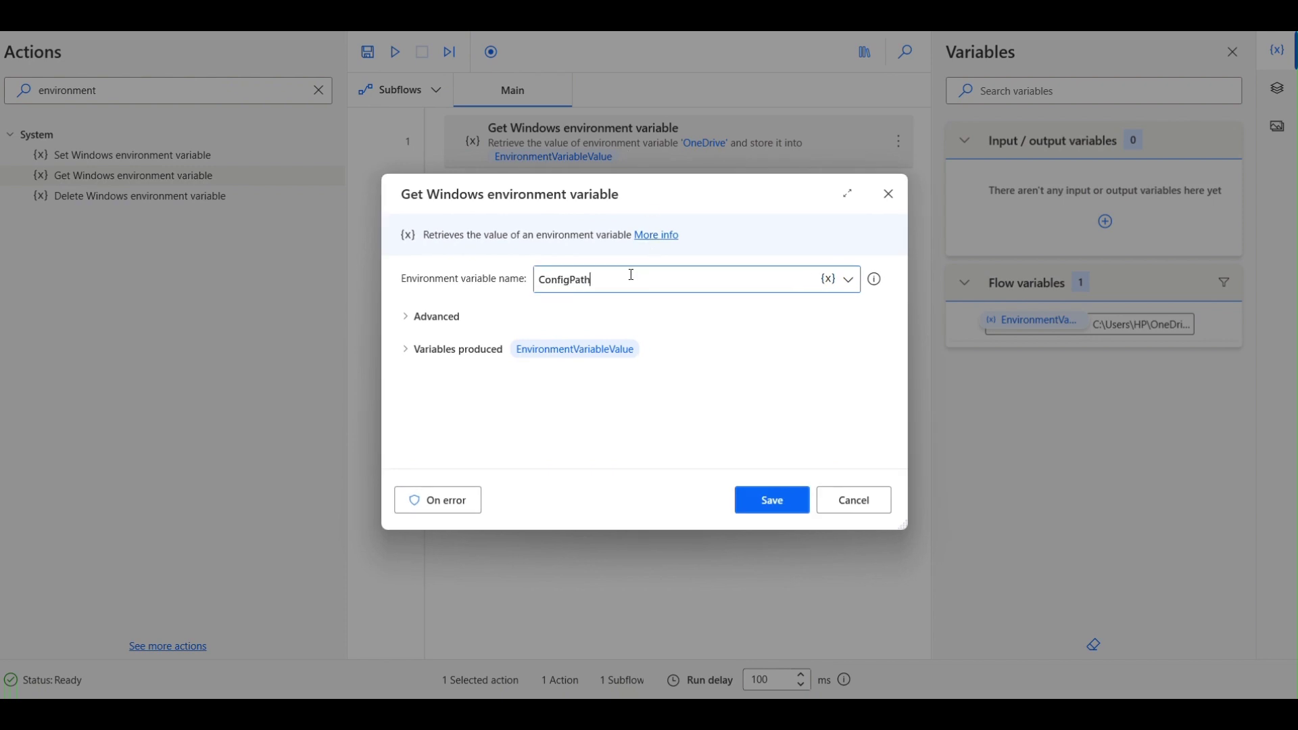
pyautogui.click(779, 512)
# Run from the Get step, confirm it returns C:\users\POWER, and add a Delete environment variable step.
pyautogui.rightClick(610, 140)
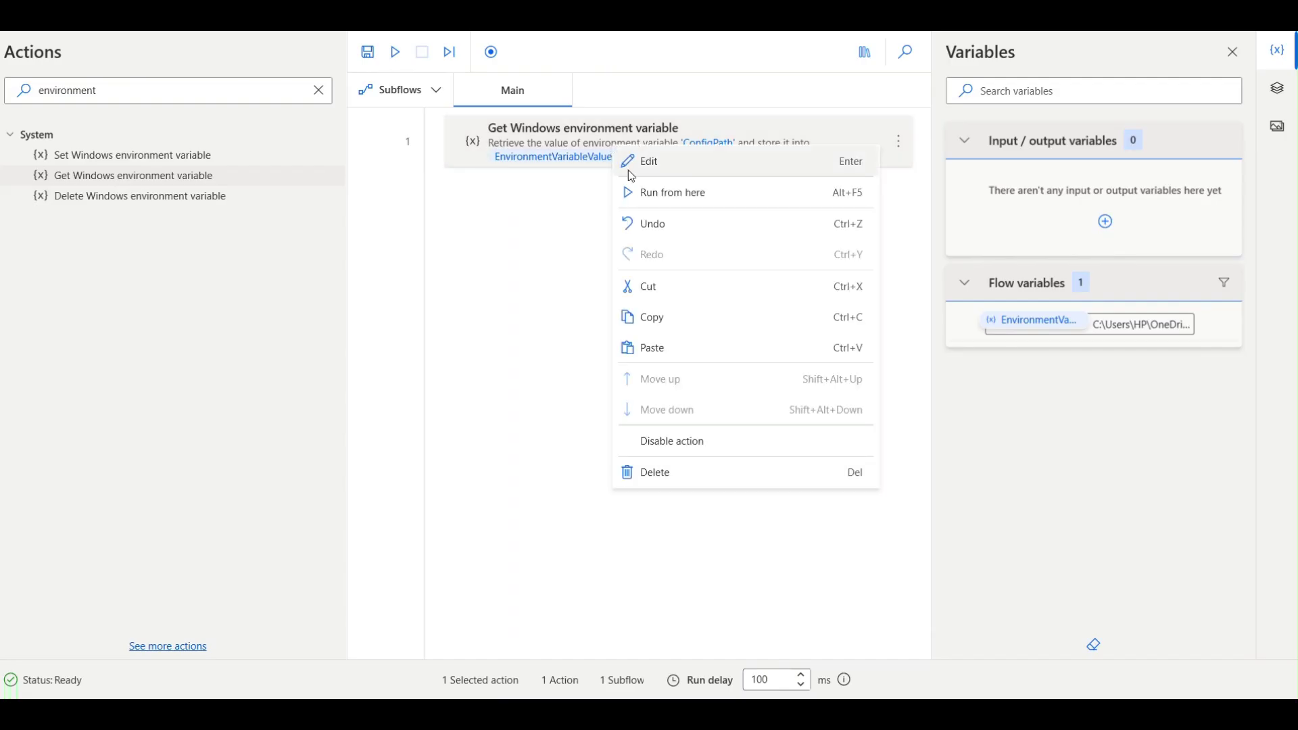
pyautogui.click(649, 196)
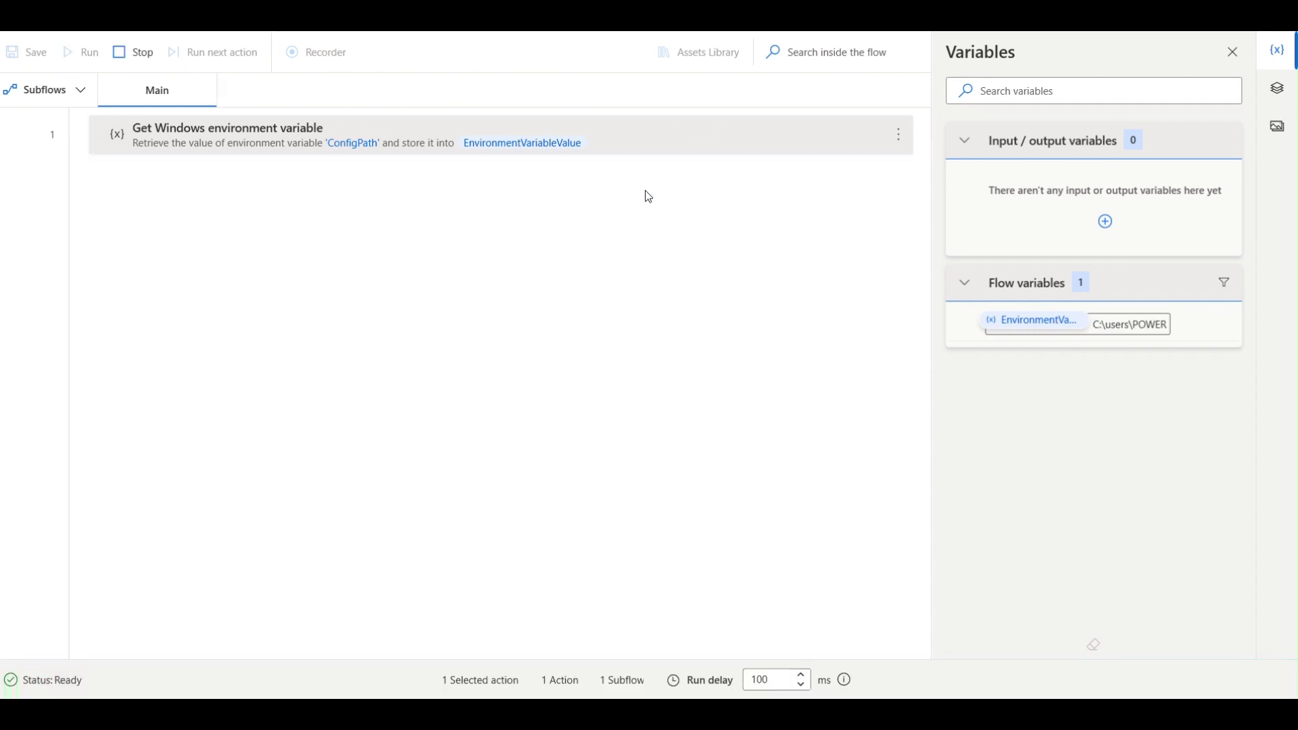
pyautogui.doubleClick(1105, 330)
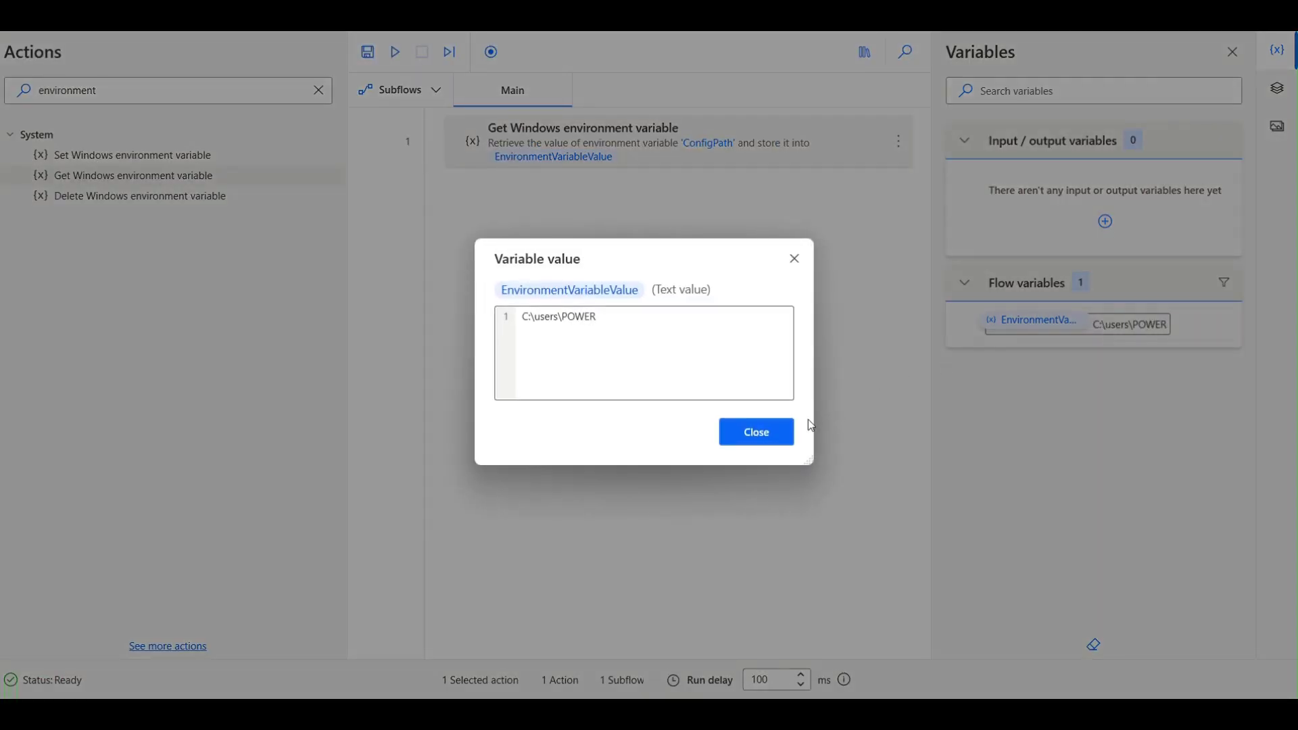
pyautogui.click(752, 431)
pyautogui.moveTo(93, 201); pyautogui.dragTo(546, 189)
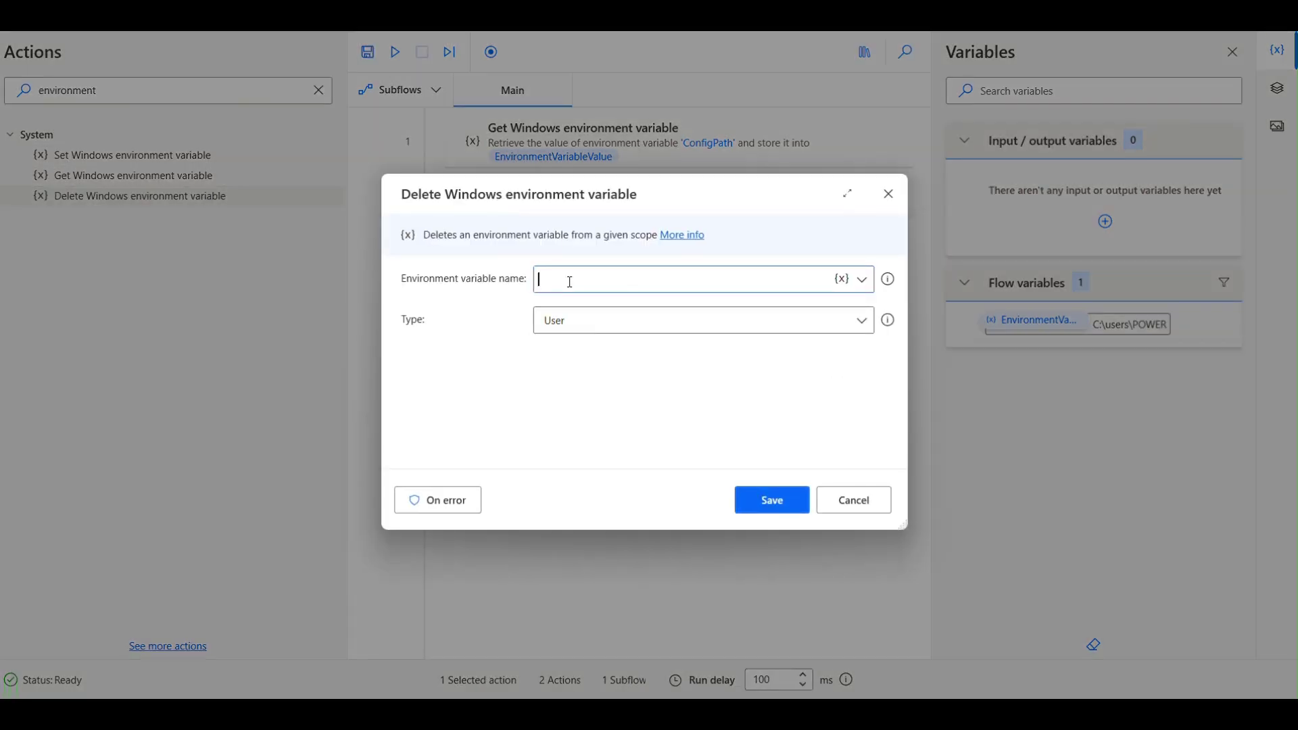
# Set the Delete step to remove ConfigPath and run the flow from that step.
pyautogui.write('ConfigPath')
pyautogui.click(771, 501)
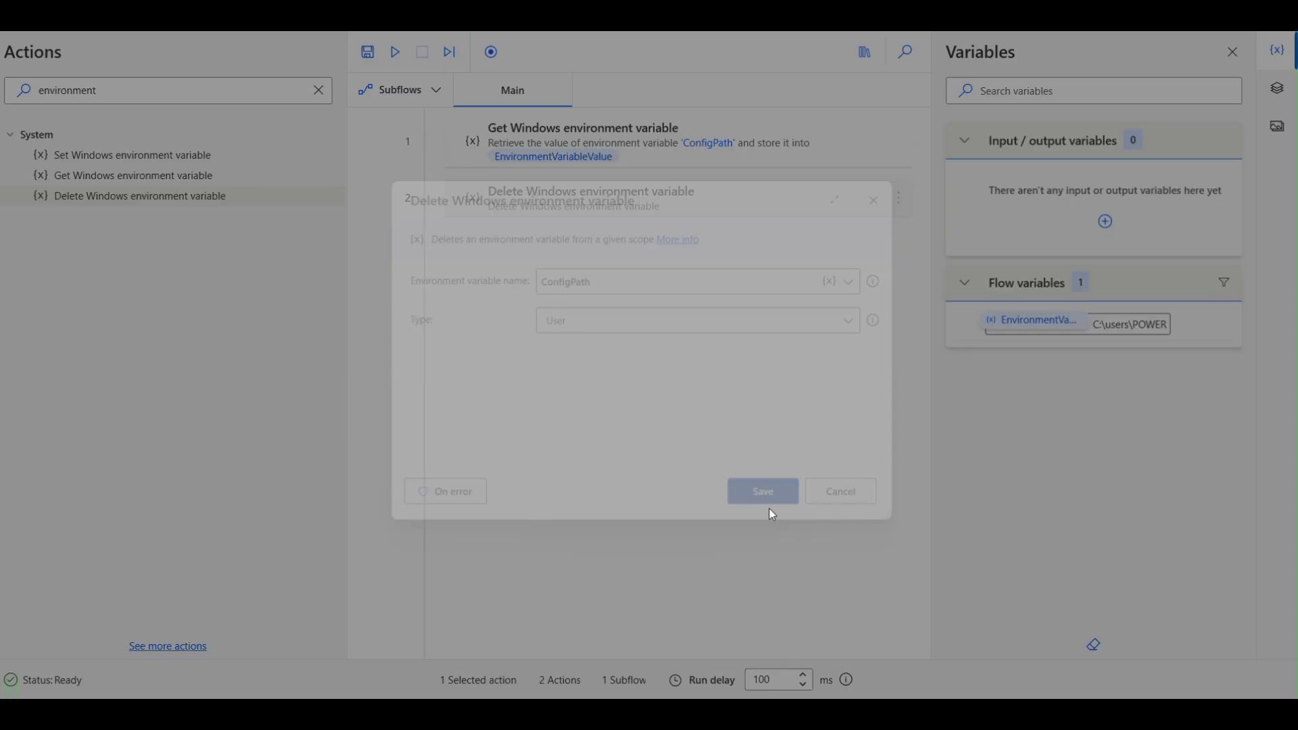
pyautogui.rightClick(561, 203)
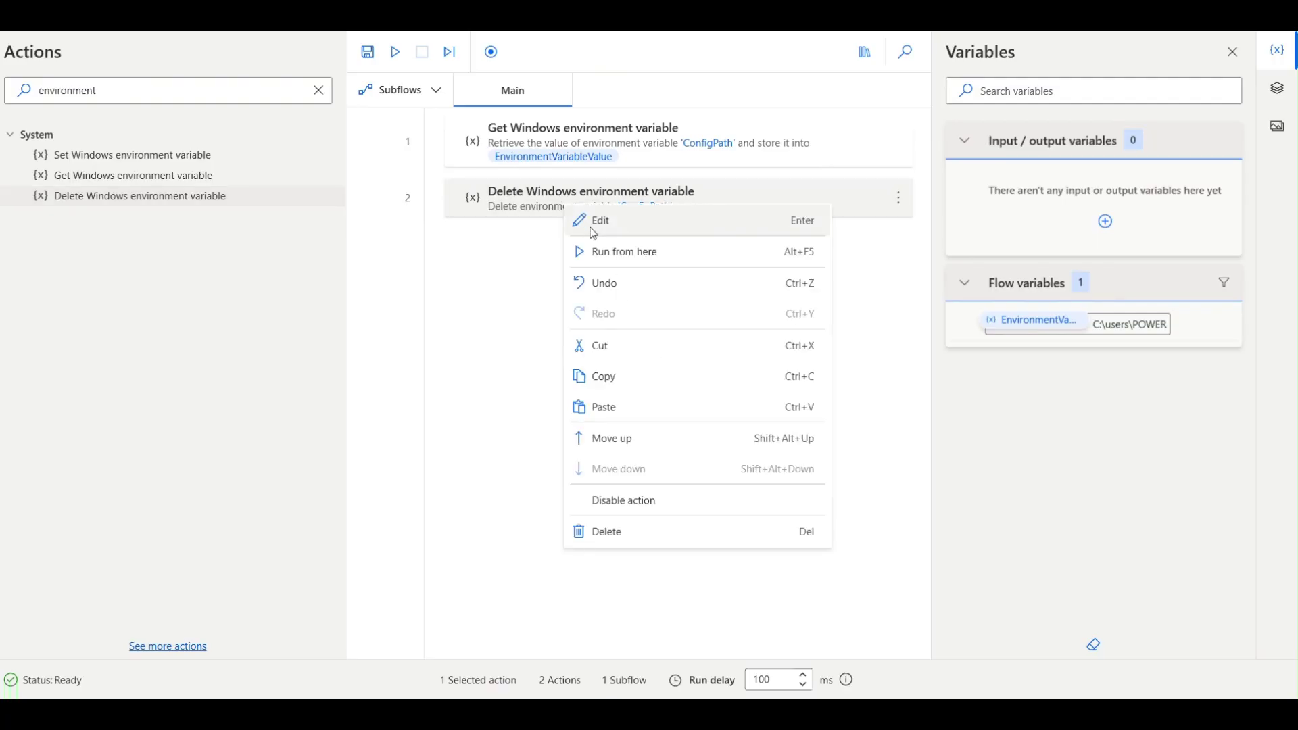
pyautogui.click(617, 252)
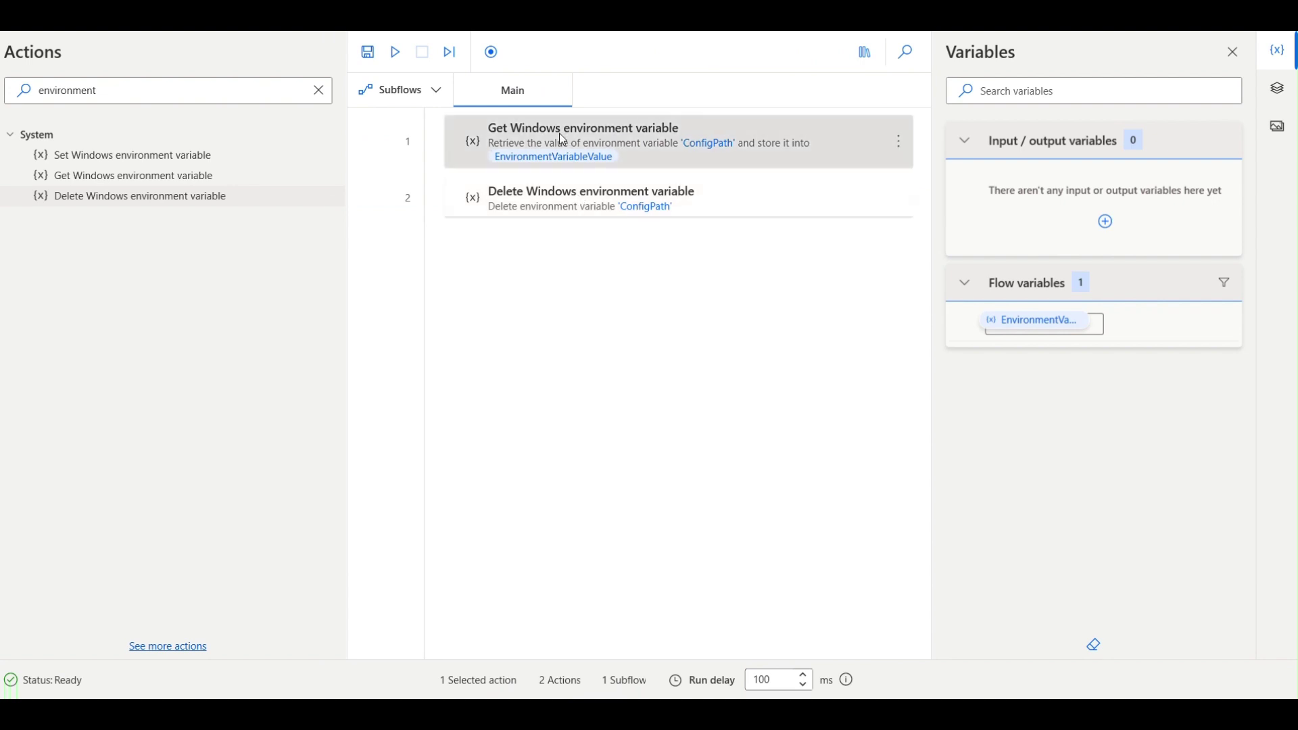
# Rerun from the Get step with a breakpoint on step 2, and check the missing-variable error.
pyautogui.rightClick(562, 140)
pyautogui.click(623, 185)
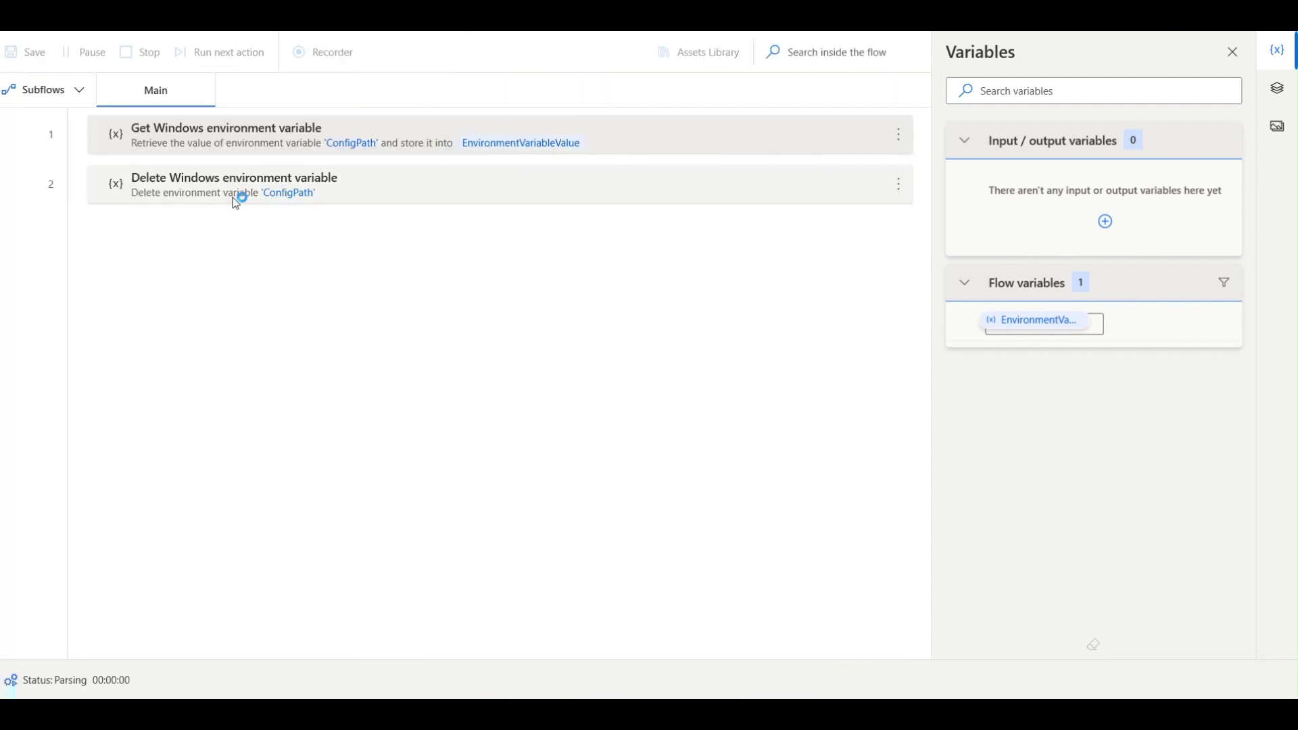
pyautogui.click(40, 188)
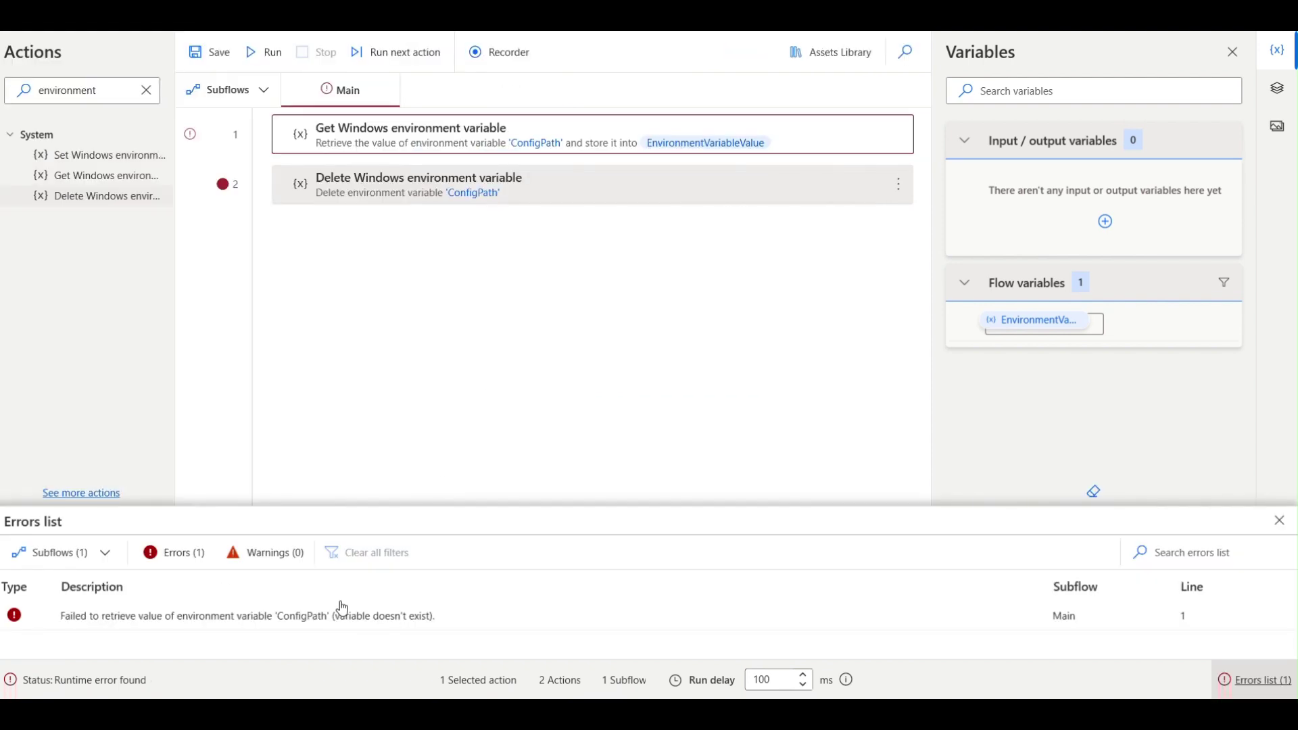
pyautogui.click(290, 614)
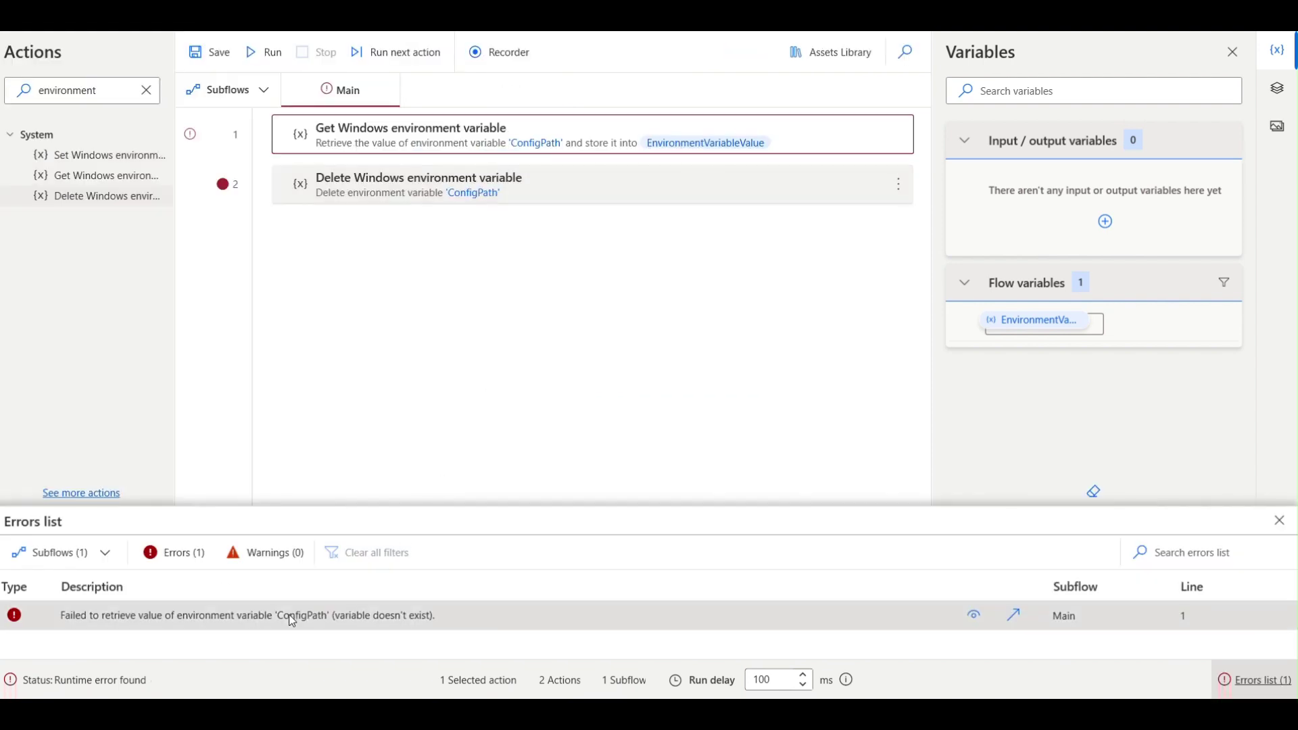
pyautogui.click(1278, 520)
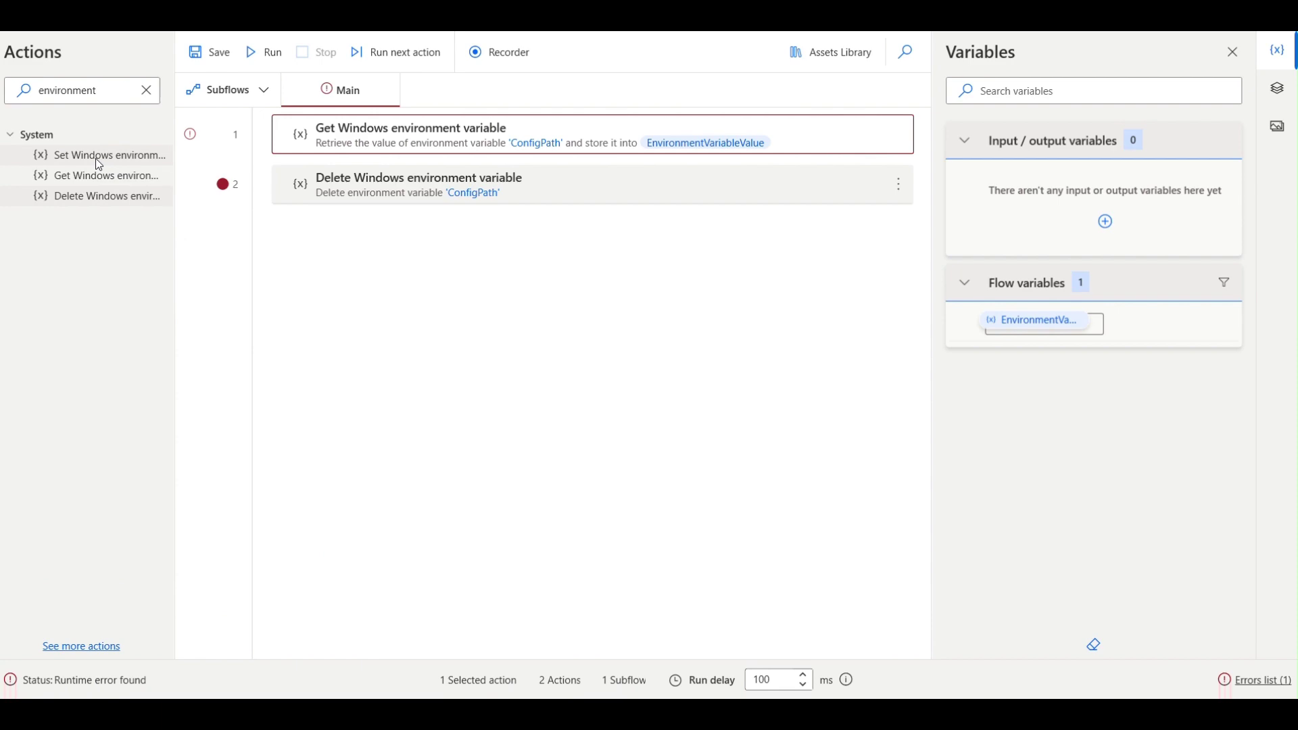
pyautogui.moveTo(98, 156); pyautogui.dragTo(365, 126)
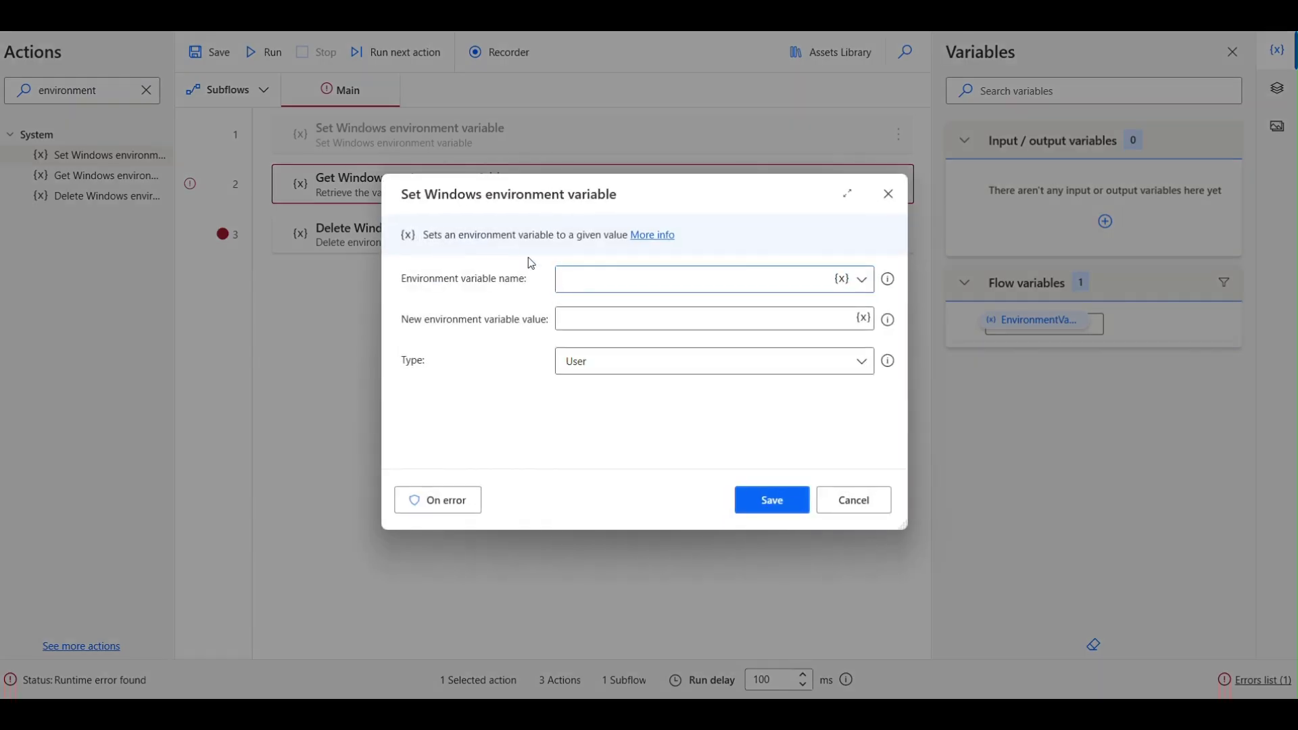
pyautogui.click(864, 281)
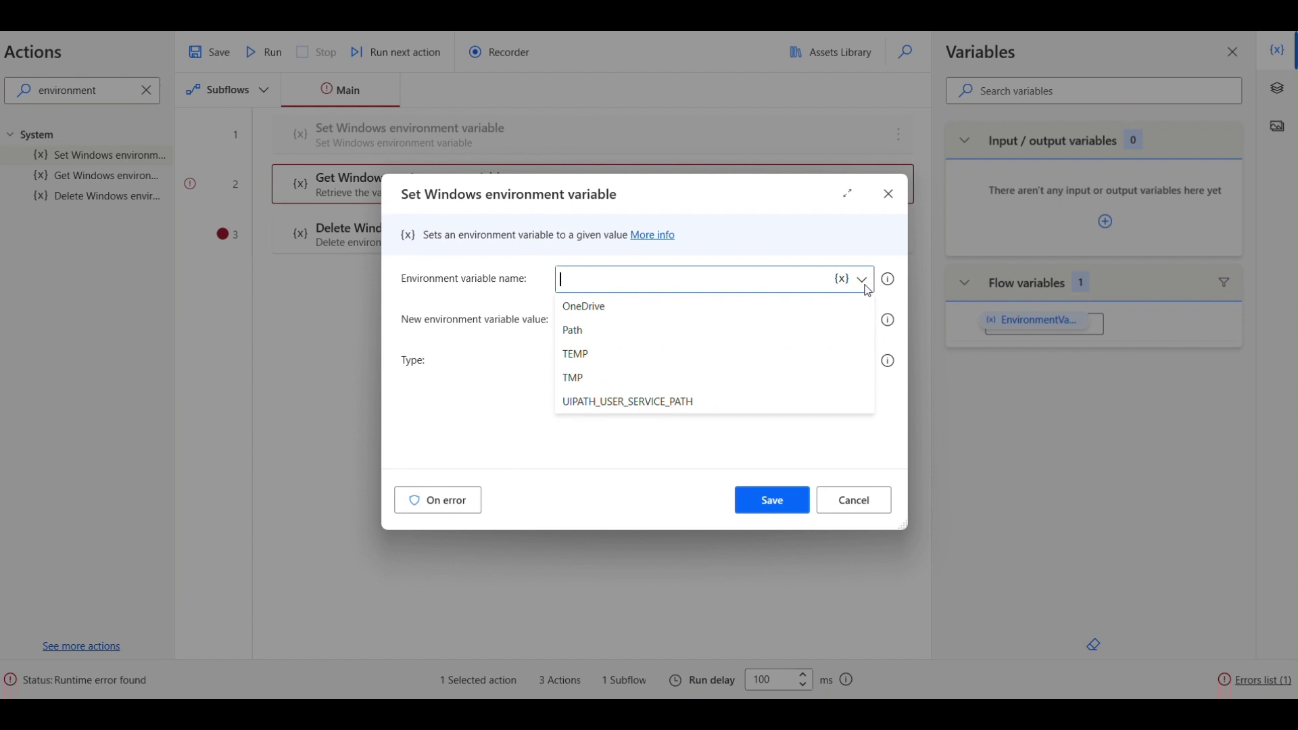
pyautogui.click(584, 309)
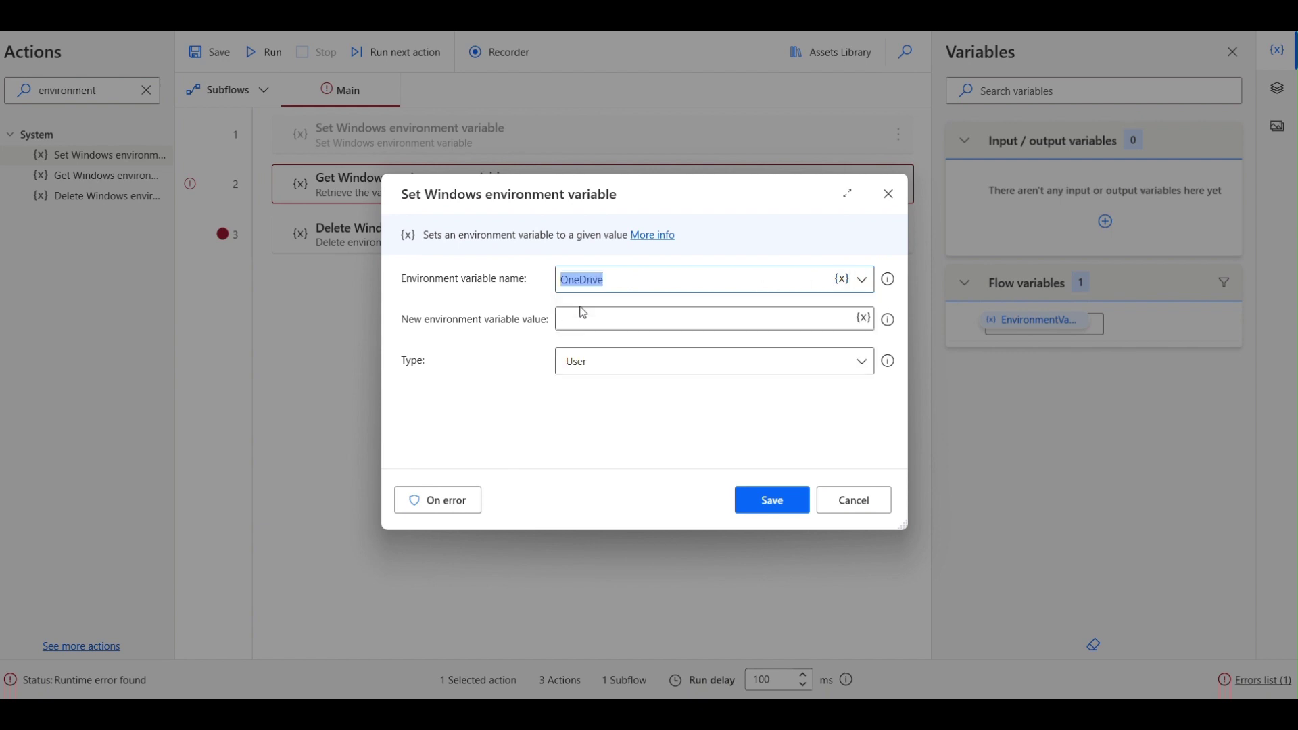
pyautogui.click(593, 320)
pyautogui.click(858, 284)
pyautogui.click(859, 283)
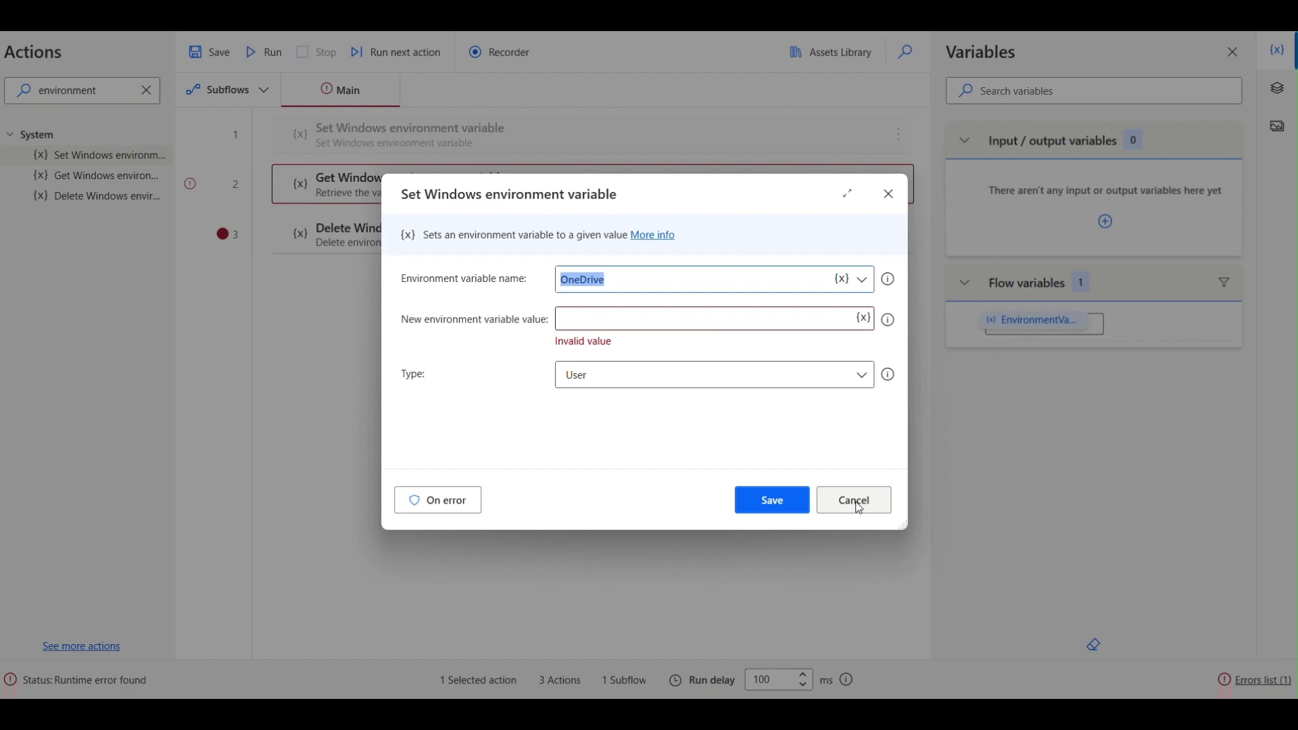
pyautogui.click(857, 502)
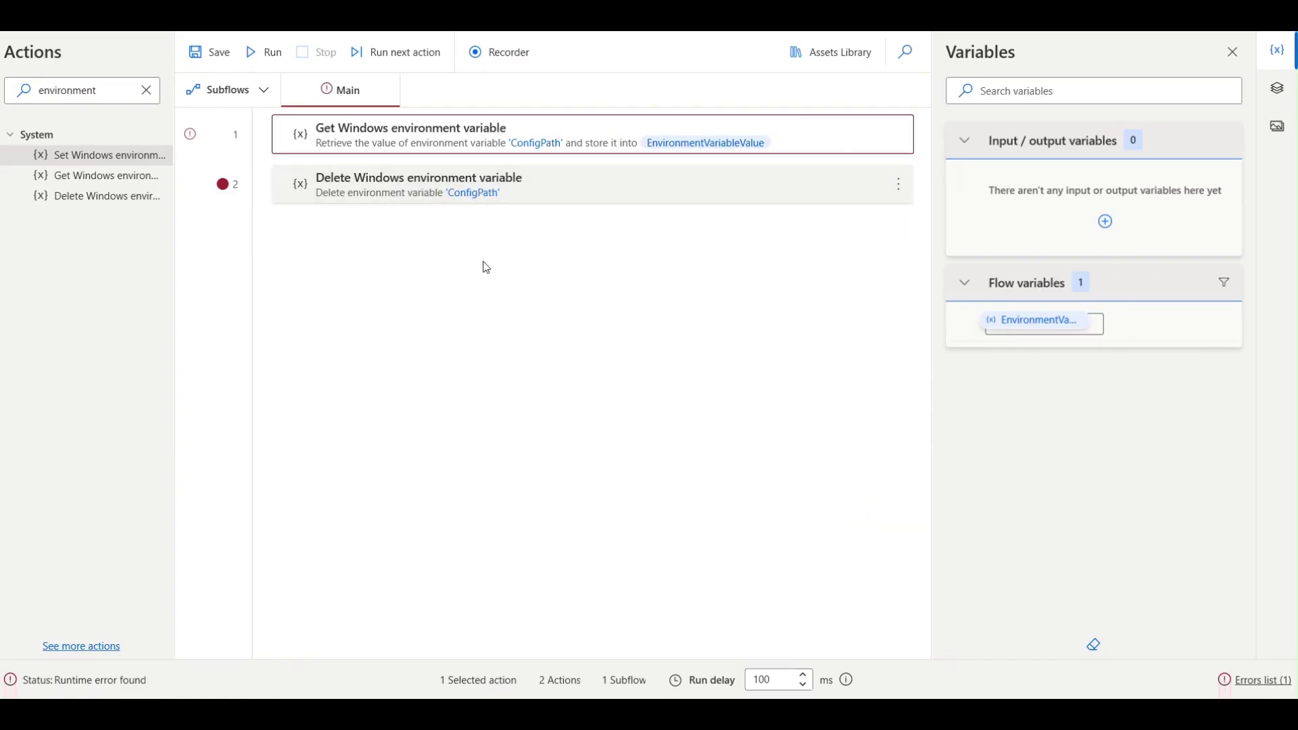